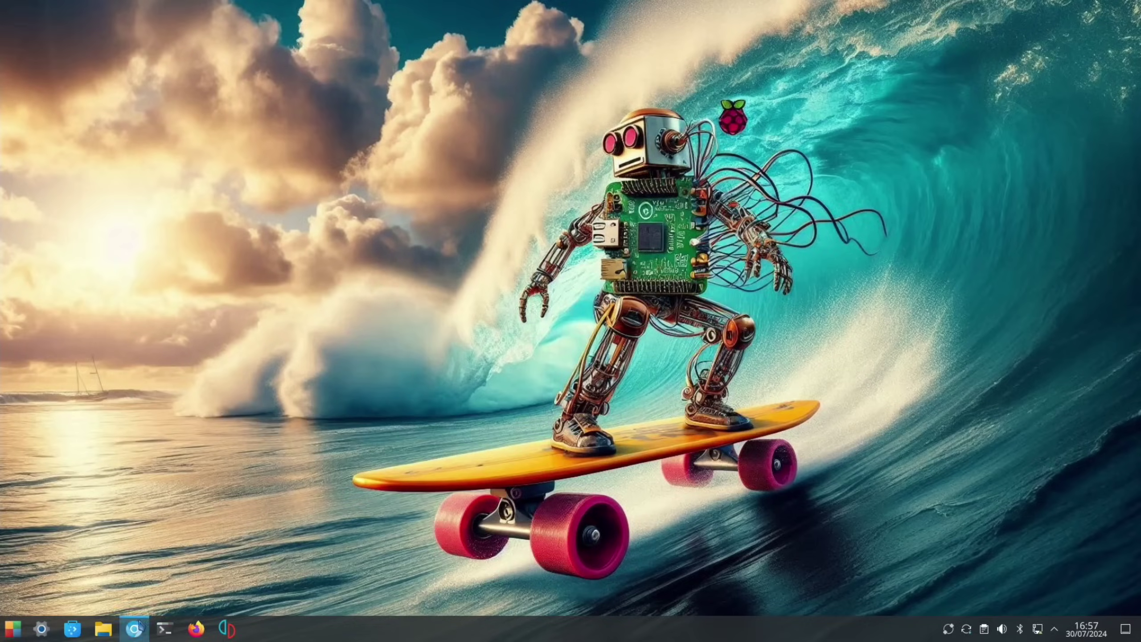
# Open the N16 Quad NVMe Expansion Board product page in Chromium and view its images and description
pyautogui.click(139, 626)
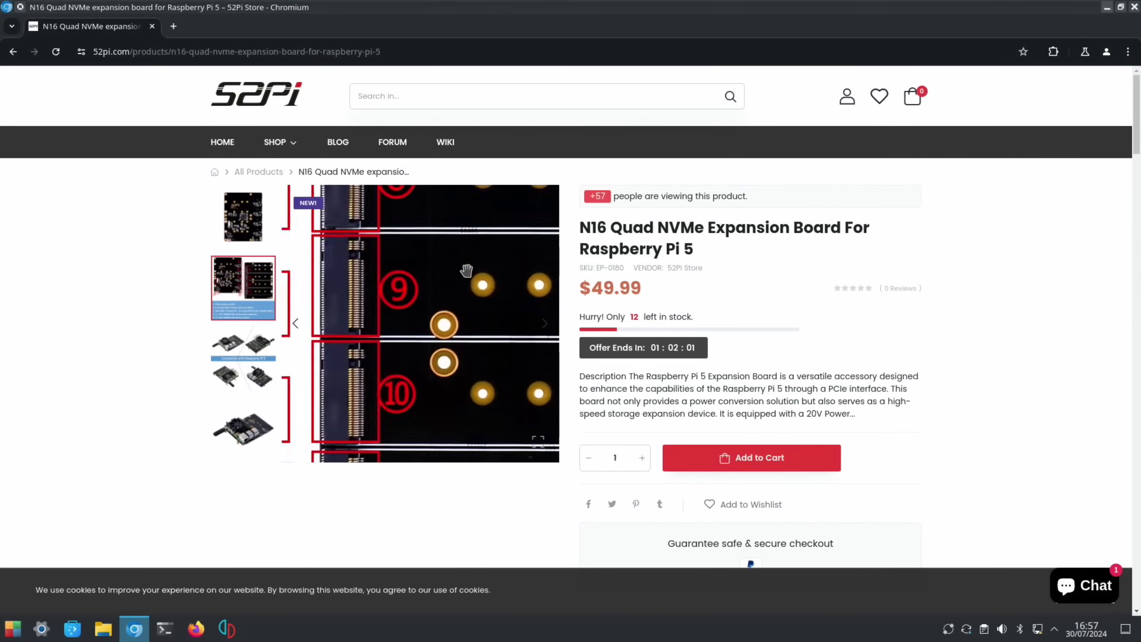
pyautogui.click(242, 362)
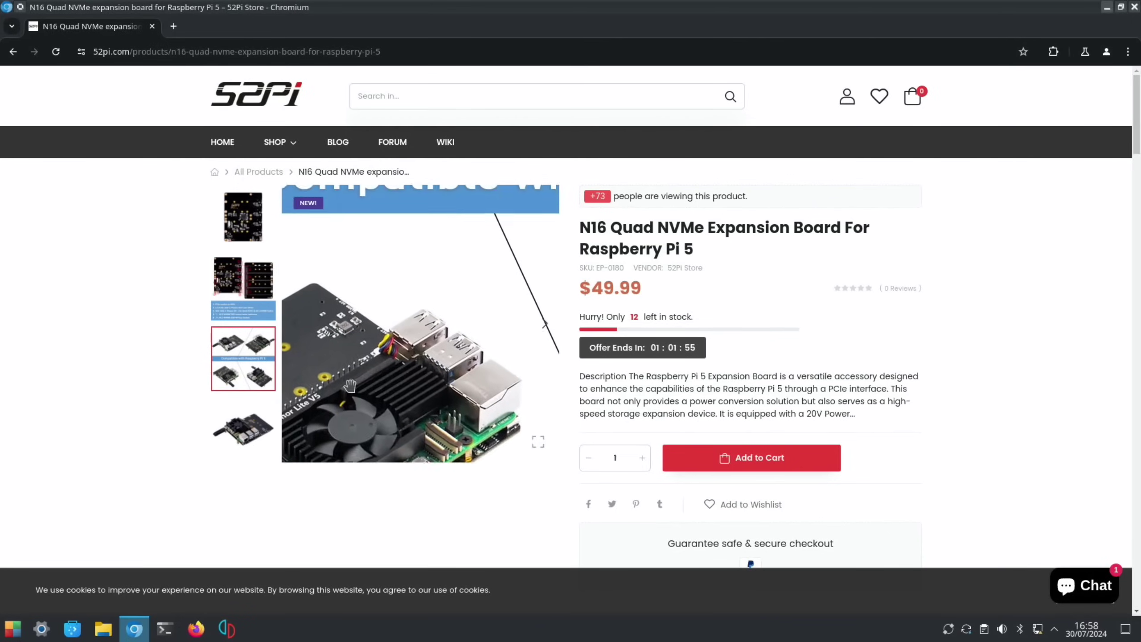
pyautogui.scroll(-10, 860, 298)
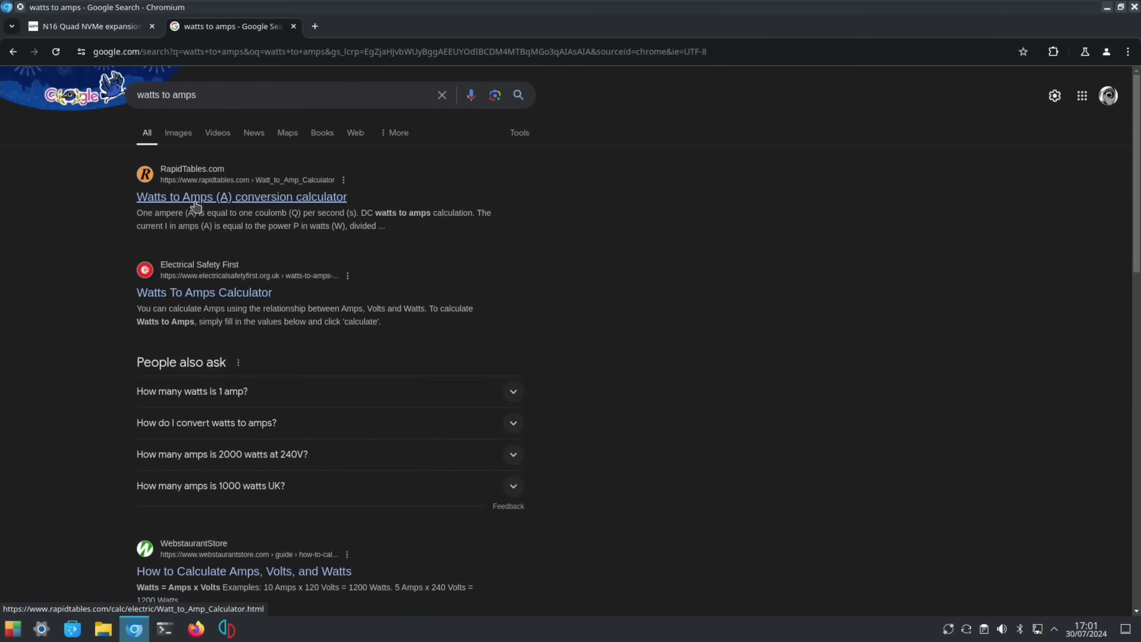
# Calculate the power of a 1.5 A direct current at 20 V with the RapidTables amps-to-watts calculator
pyautogui.click(194, 198)
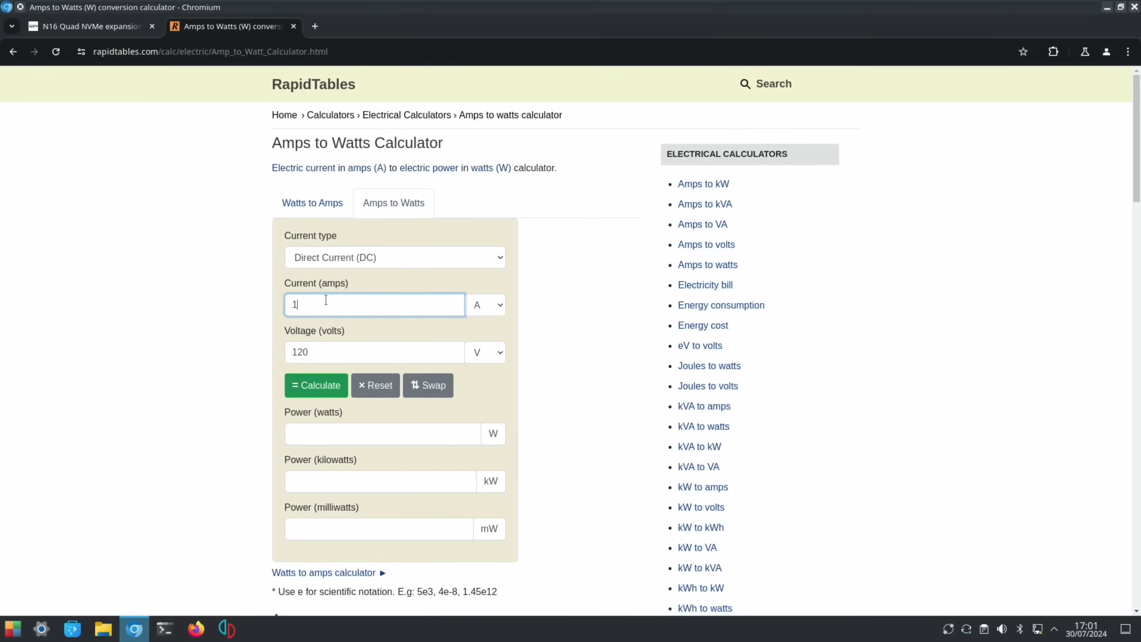
pyautogui.write('.5')
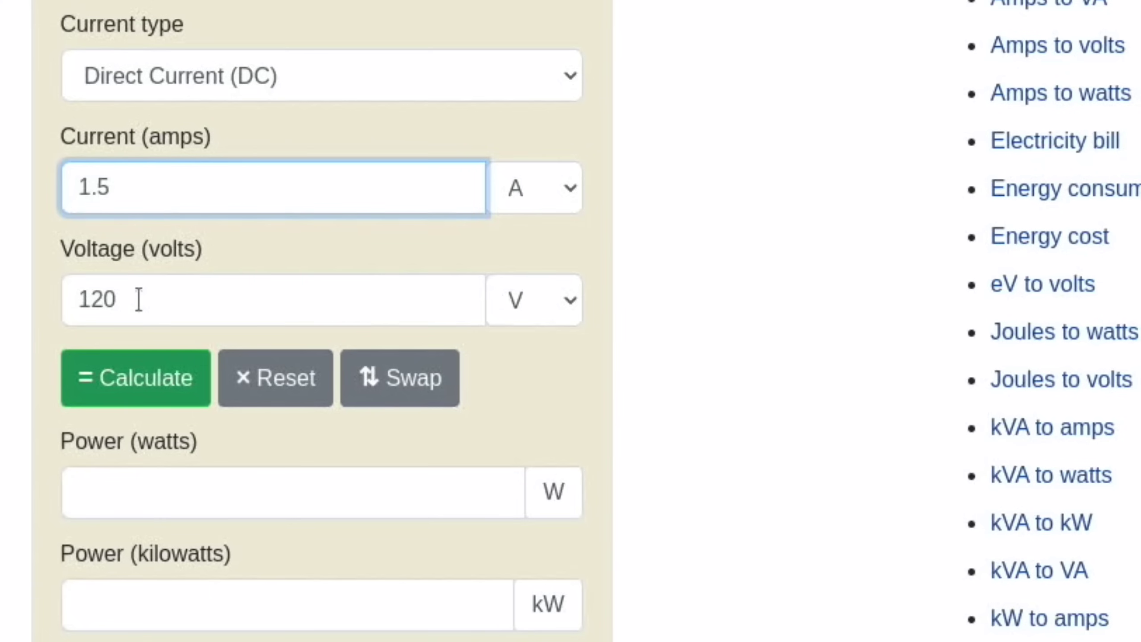
pyautogui.click(317, 352)
pyautogui.press('BackSpace')
pyautogui.press('BackSpace')
pyautogui.press('BackSpace')
pyautogui.write('20')
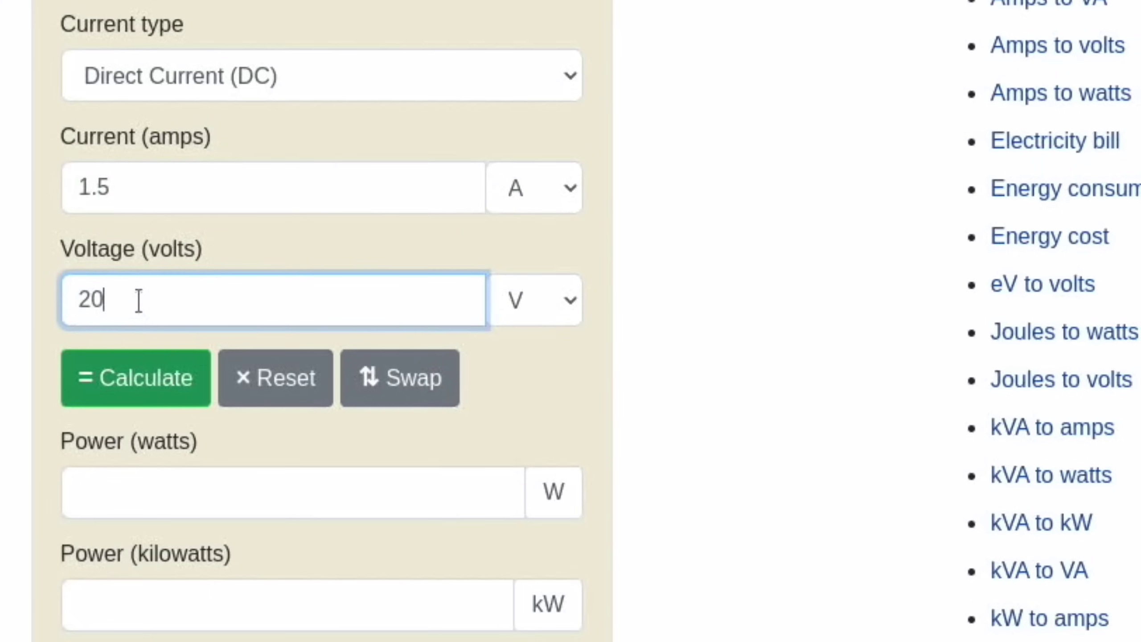
pyautogui.click(161, 395)
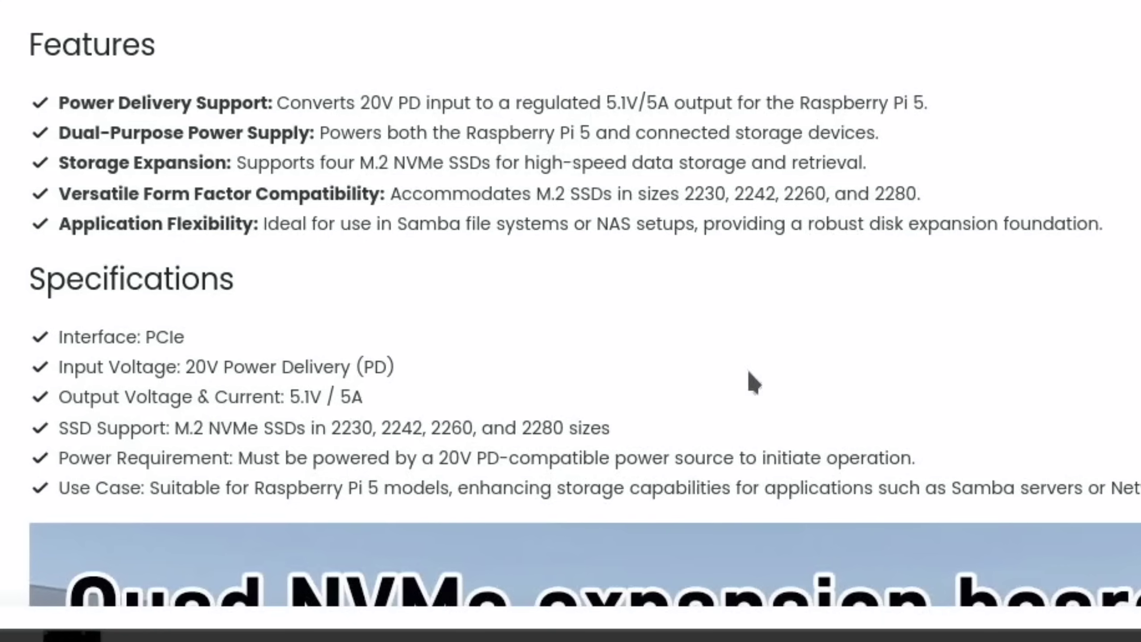
# Review the expansion board's features, specifications and labelled connector diagram on the product page
pyautogui.scroll(-15, 750, 373)
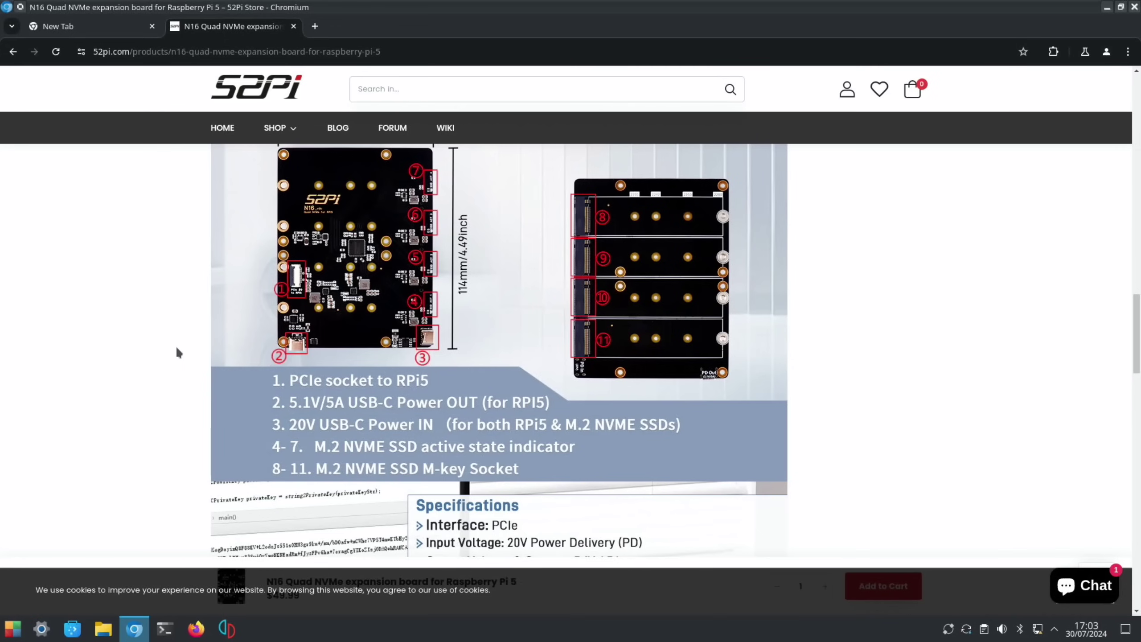
pyautogui.scroll(-5, 177, 350)
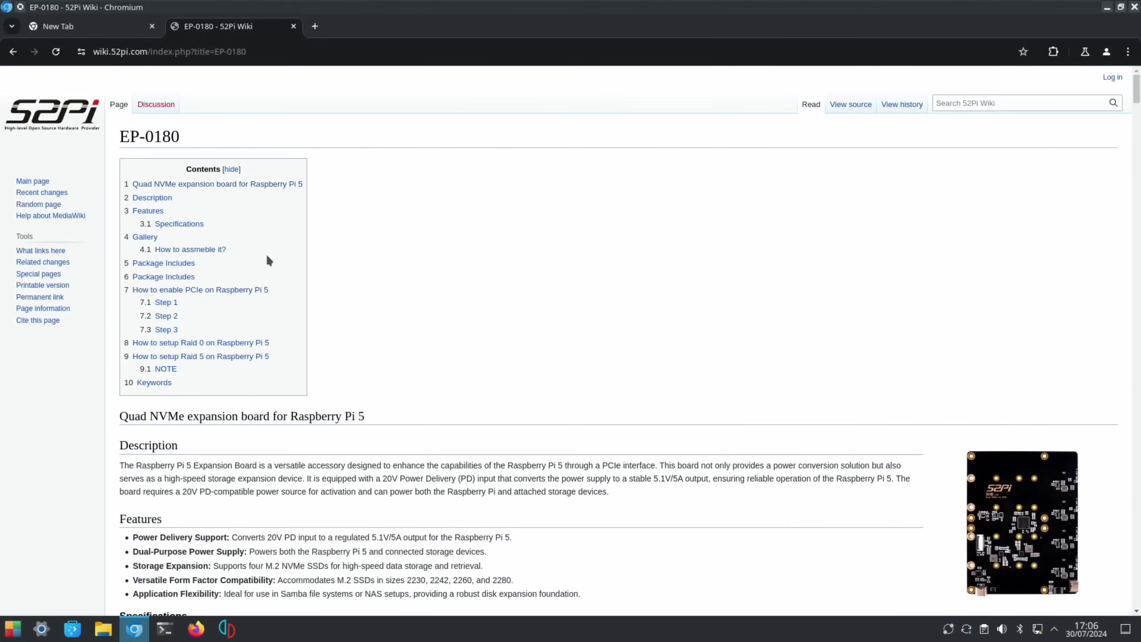
# Highlight dtparam=pciex1 and dtparam=pciex1_gen=3 in the EP-0180 wiki's PCIe instructions, and open /boot/firmware/config.txt with sudo nano in a terminal
pyautogui.scroll(-10, 265, 253)
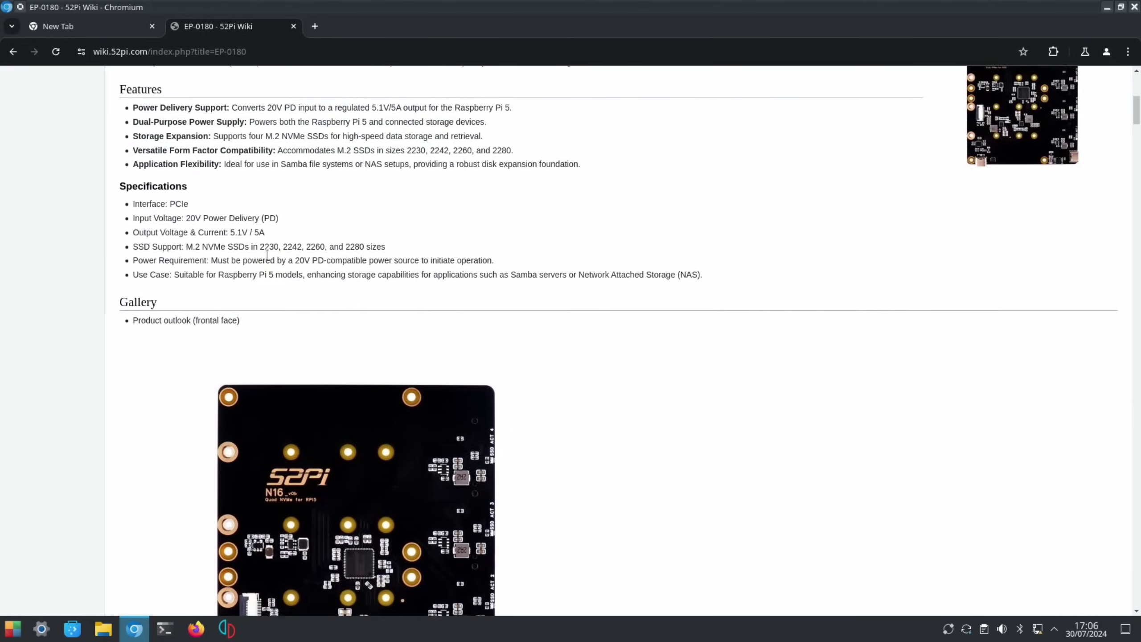
pyautogui.scroll(-15, 267, 256)
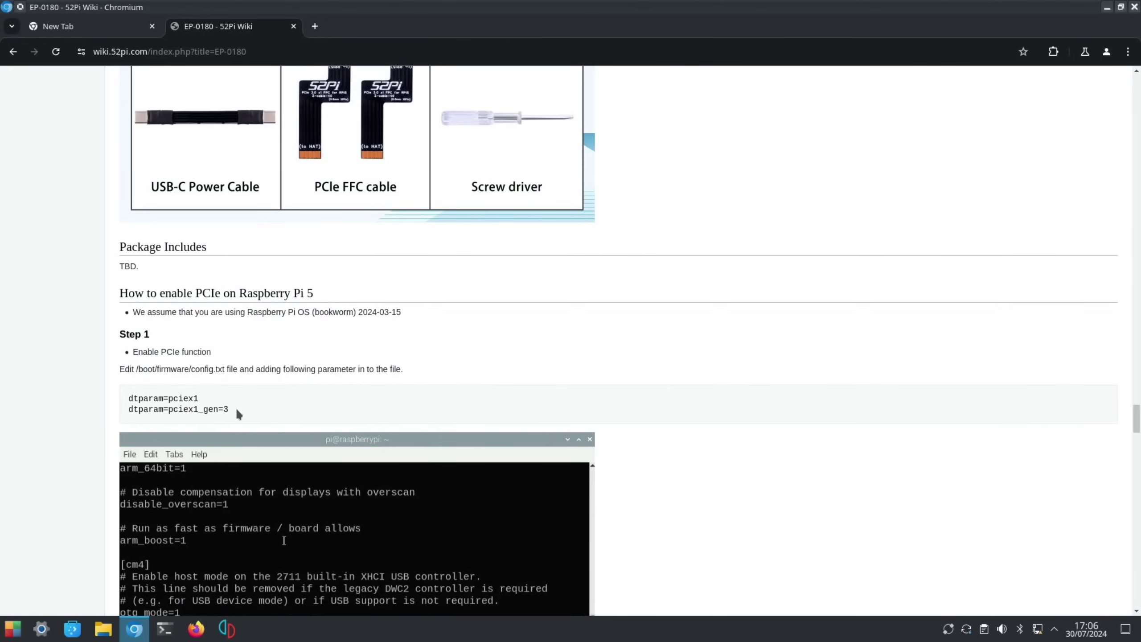
pyautogui.moveTo(236, 407); pyautogui.dragTo(128, 396)
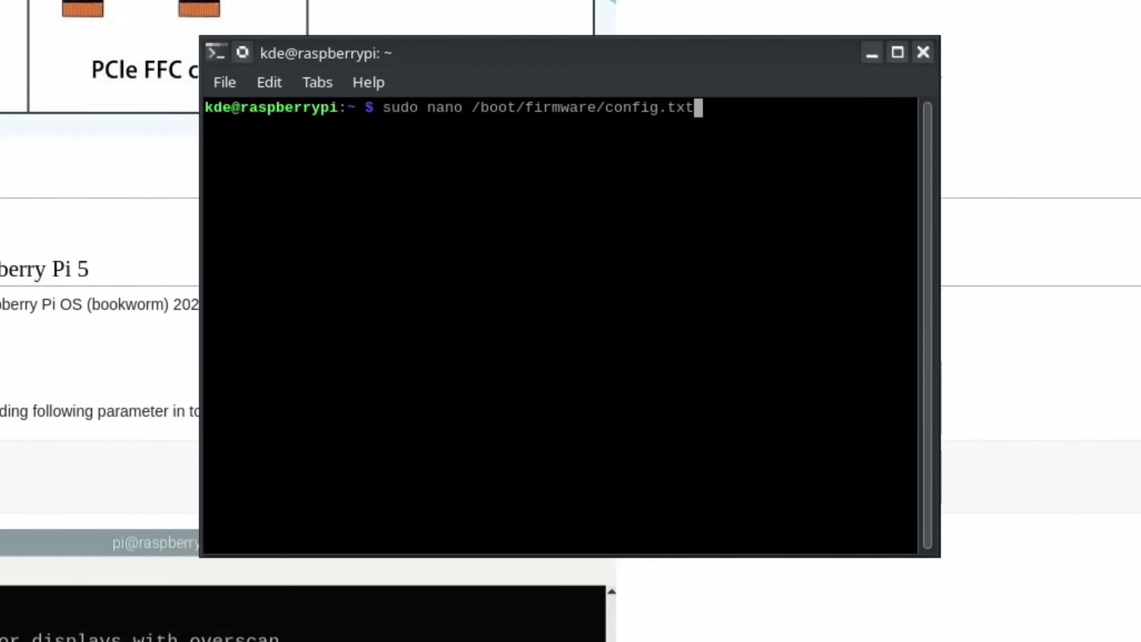
pyautogui.press('Return')
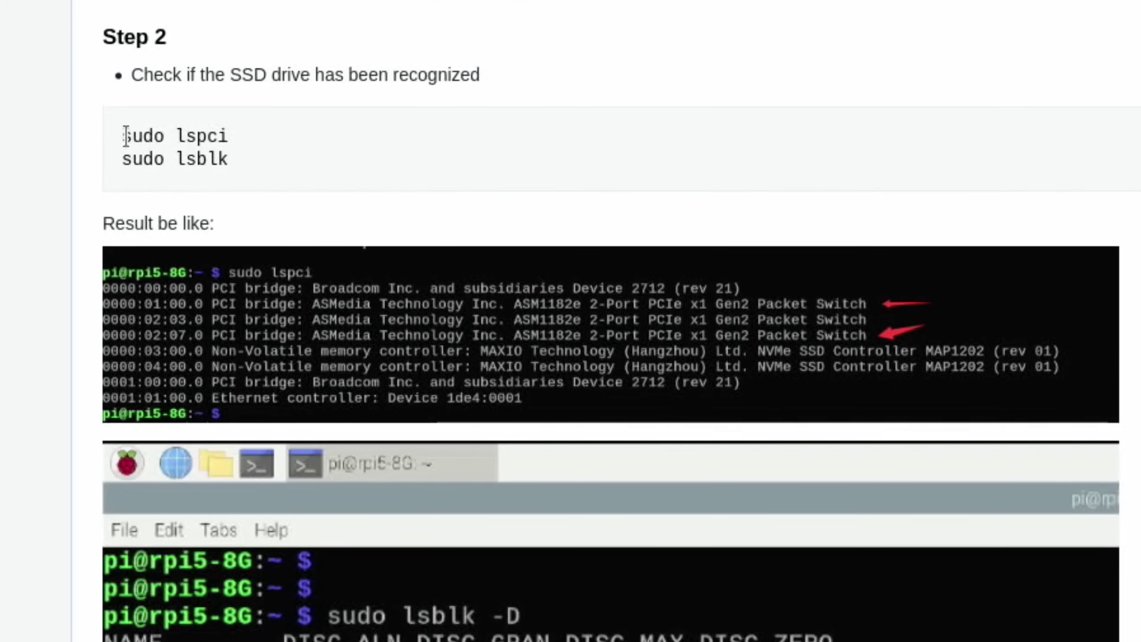
# Copy the sudo lspci command from Step 2 of the wiki and run it in the terminal
pyautogui.moveTo(125, 136); pyautogui.dragTo(234, 137)
pyautogui.hotkey('ctrl', 'c')
pyautogui.rightClick(219, 143)
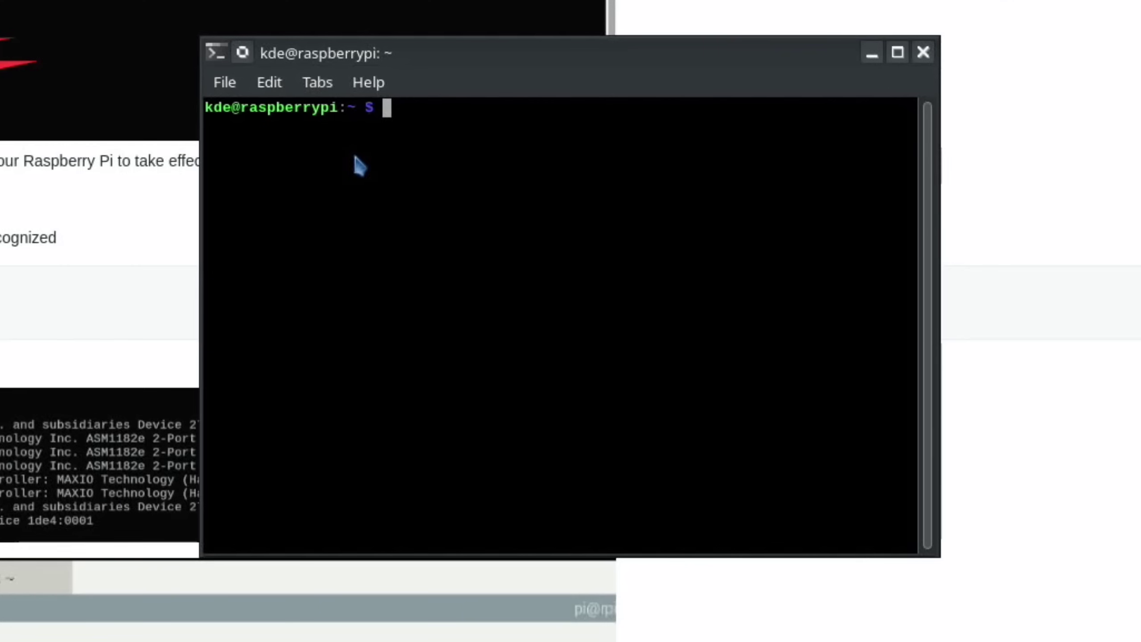
pyautogui.rightClick(353, 152)
pyautogui.click(408, 263)
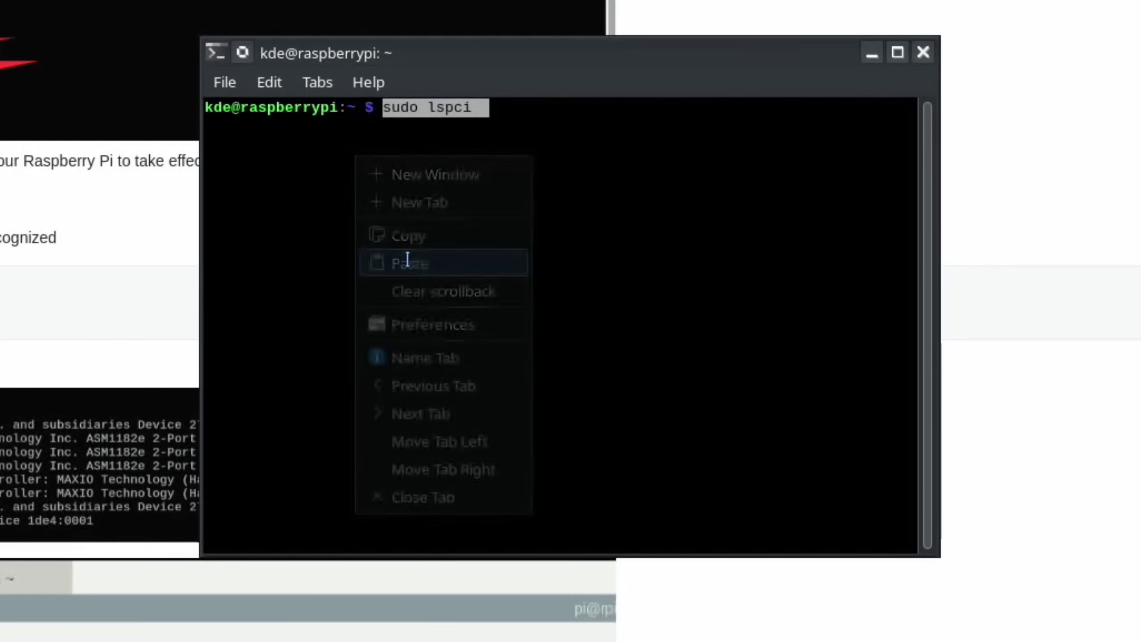
pyautogui.press('Return')
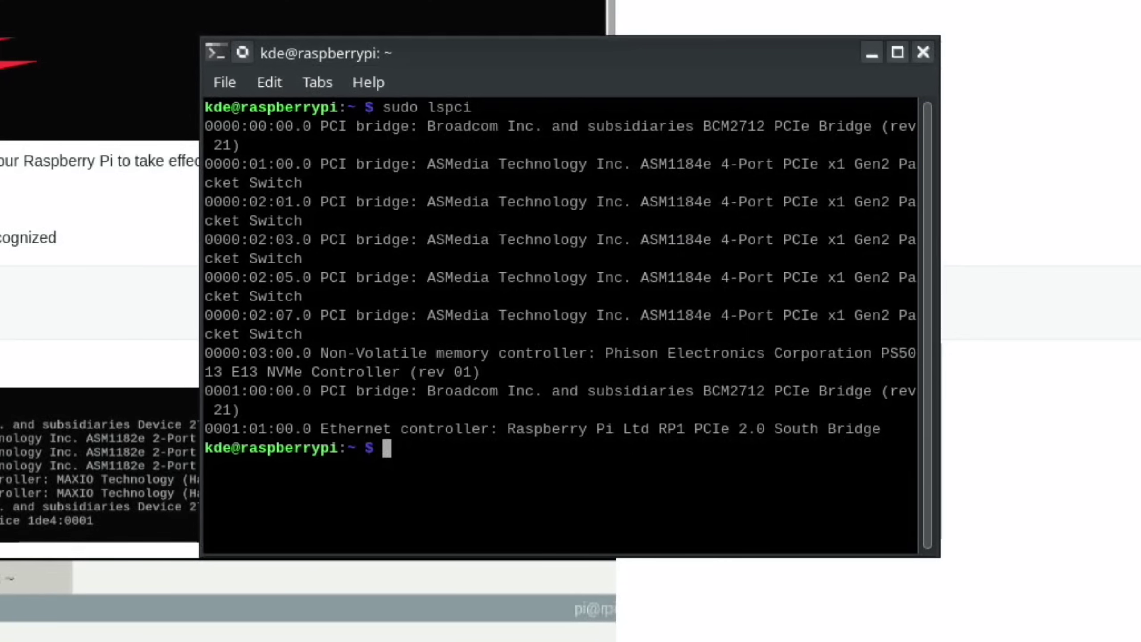
# Move the terminal window aside and list the block devices with sudo lsblk
pyautogui.moveTo(536, 54); pyautogui.dragTo(1029, 147)
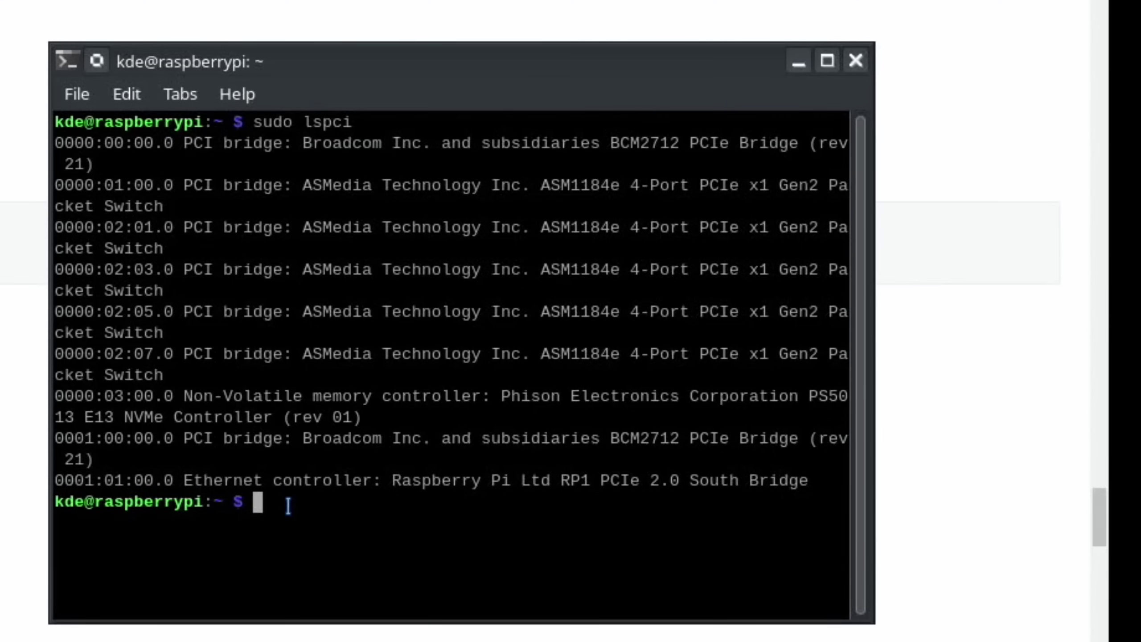
pyautogui.press('Up')
pyautogui.press('BackSpace')
pyautogui.press('BackSpace')
pyautogui.press('BackSpace')
pyautogui.press('BackSpace')
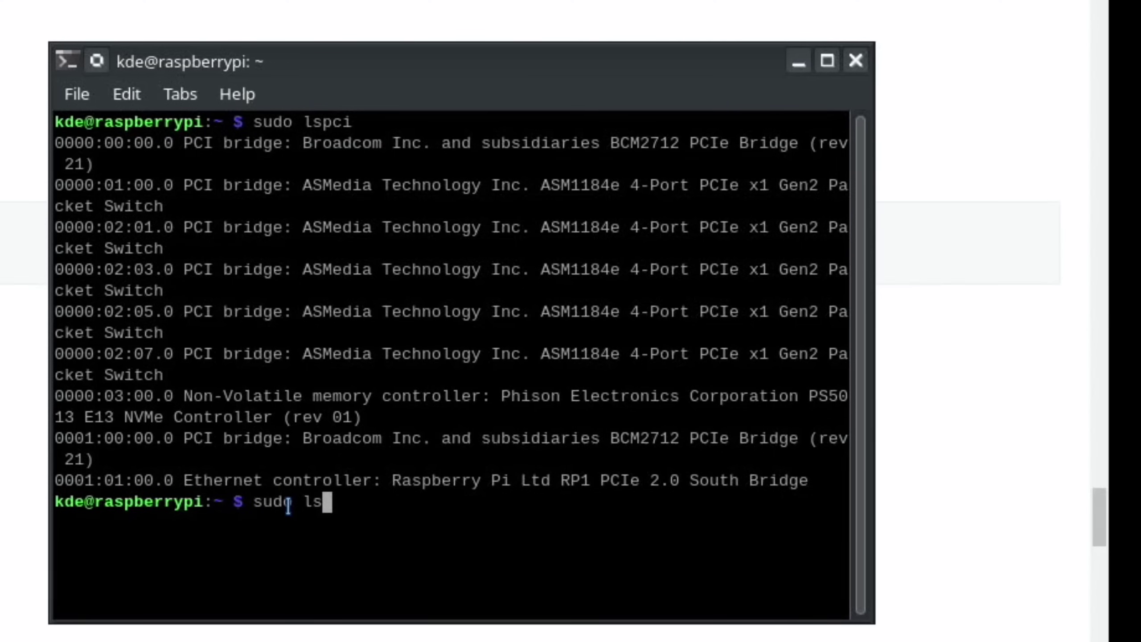
pyautogui.write('blk')
pyautogui.press('Return')
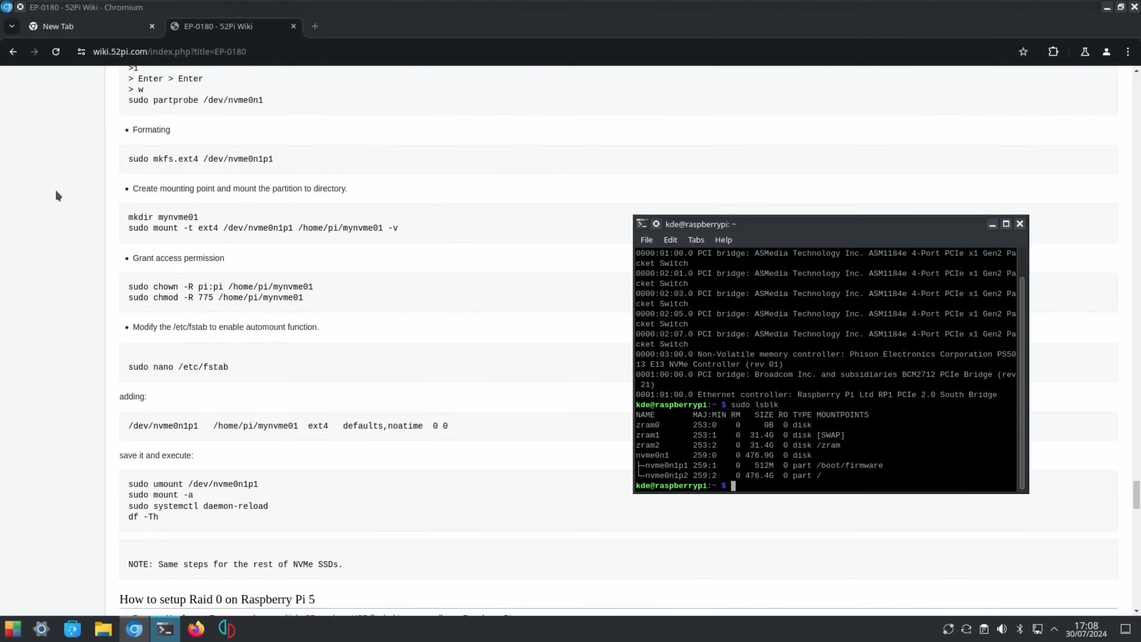
# Look through the wiki's Step 3 partitioning instructions and the RAID 0 setup commands
pyautogui.scroll(10, 56, 192)
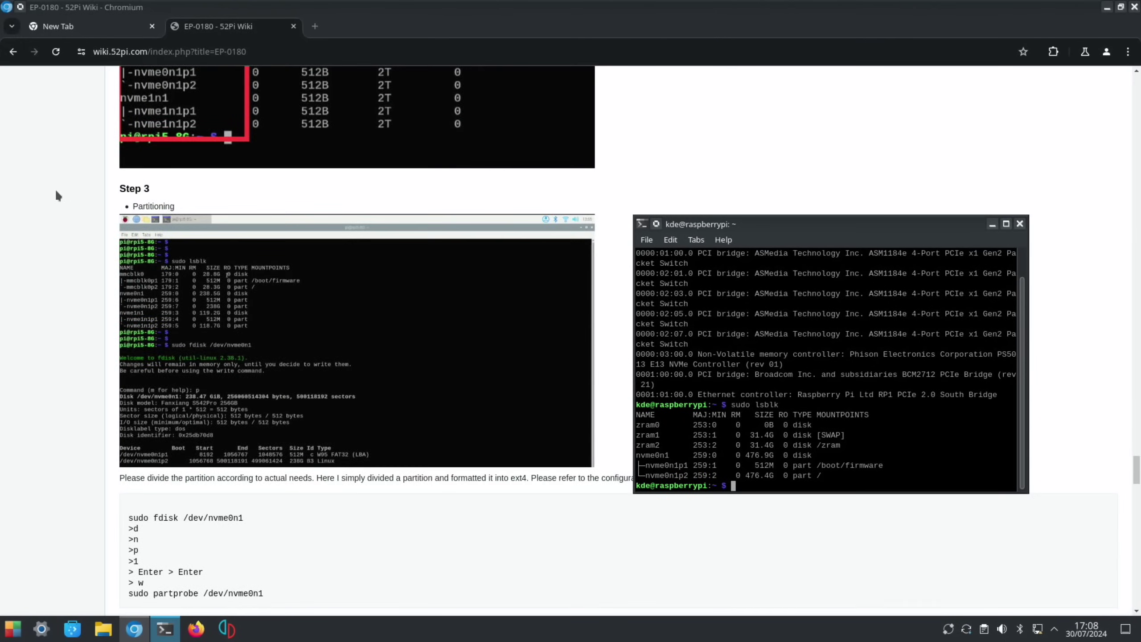
pyautogui.scroll(-20, 56, 193)
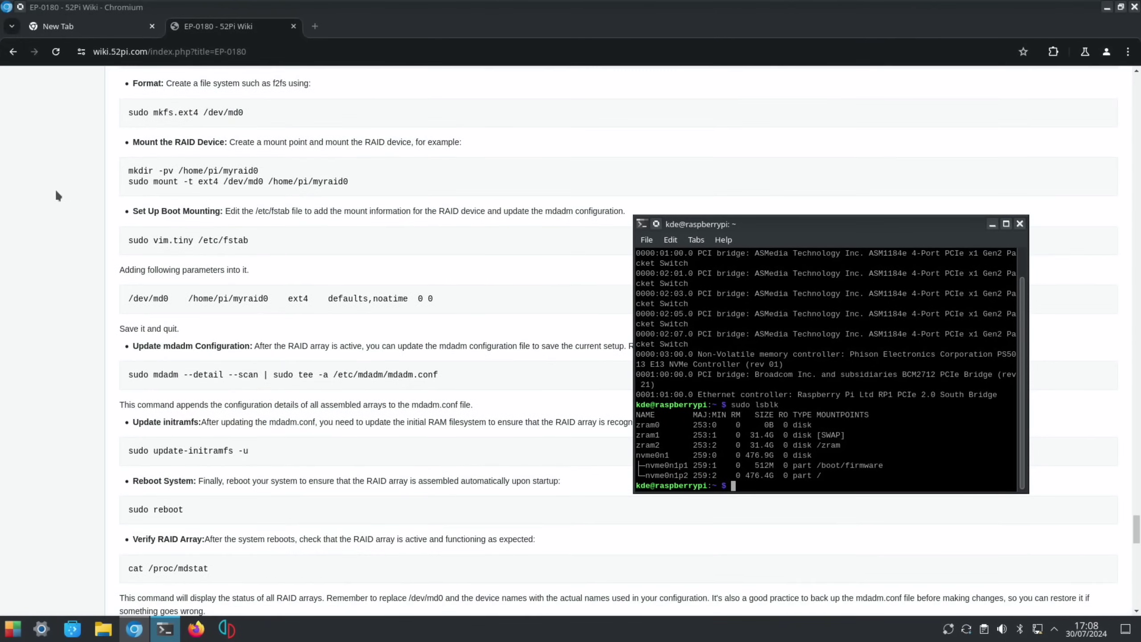
# Close the terminal and the browser, and shut down the Raspberry Pi
pyautogui.click(1020, 224)
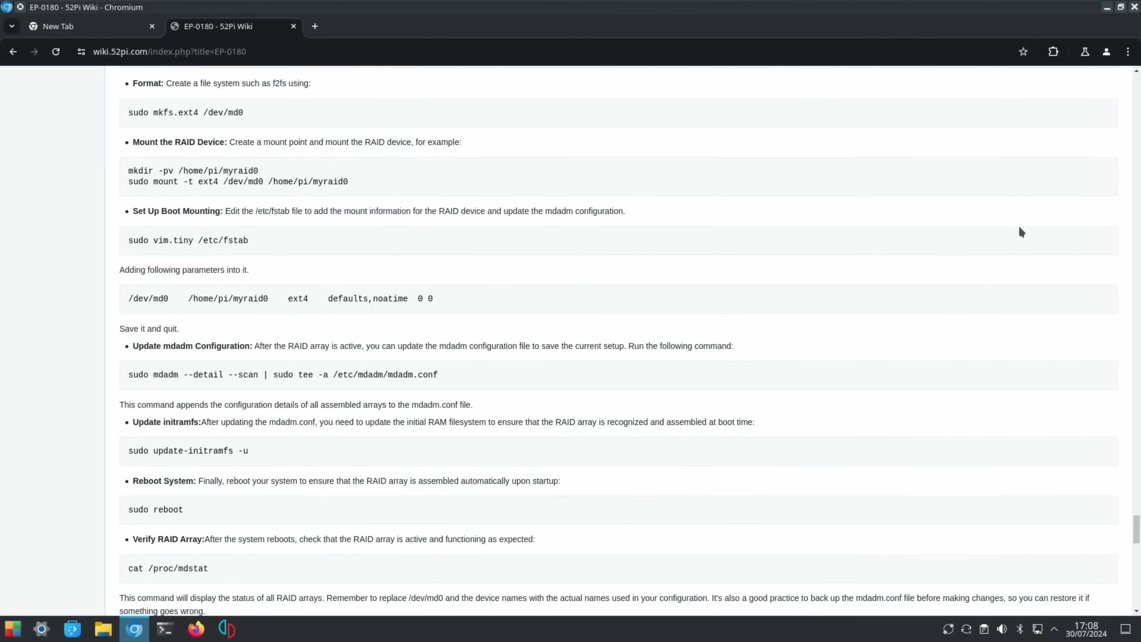
pyautogui.click(1135, 8)
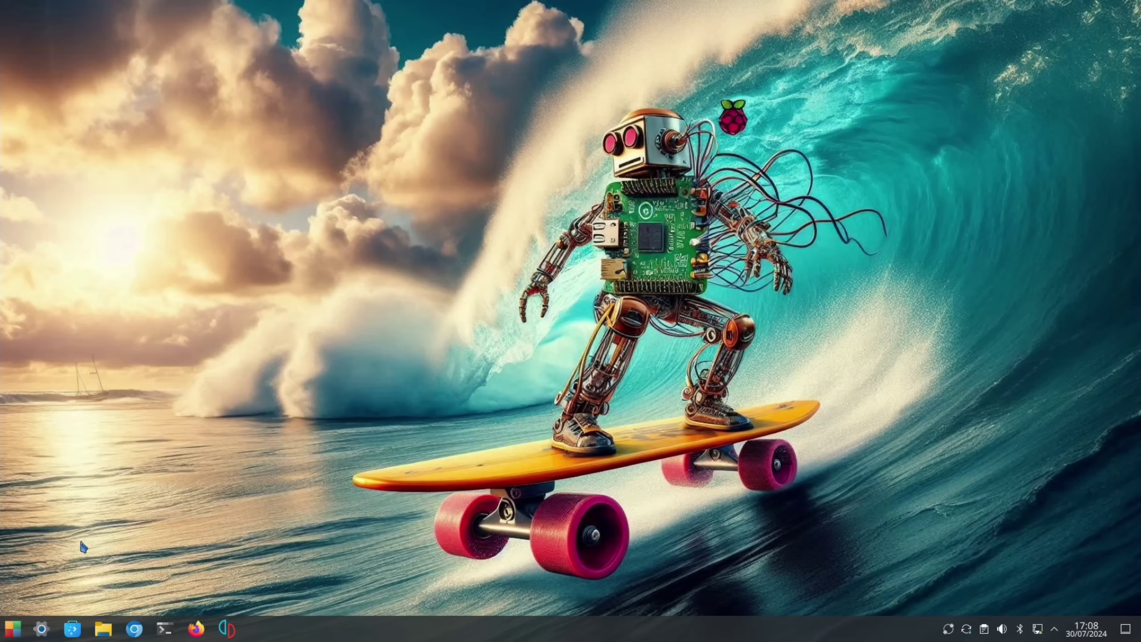
pyautogui.click(11, 626)
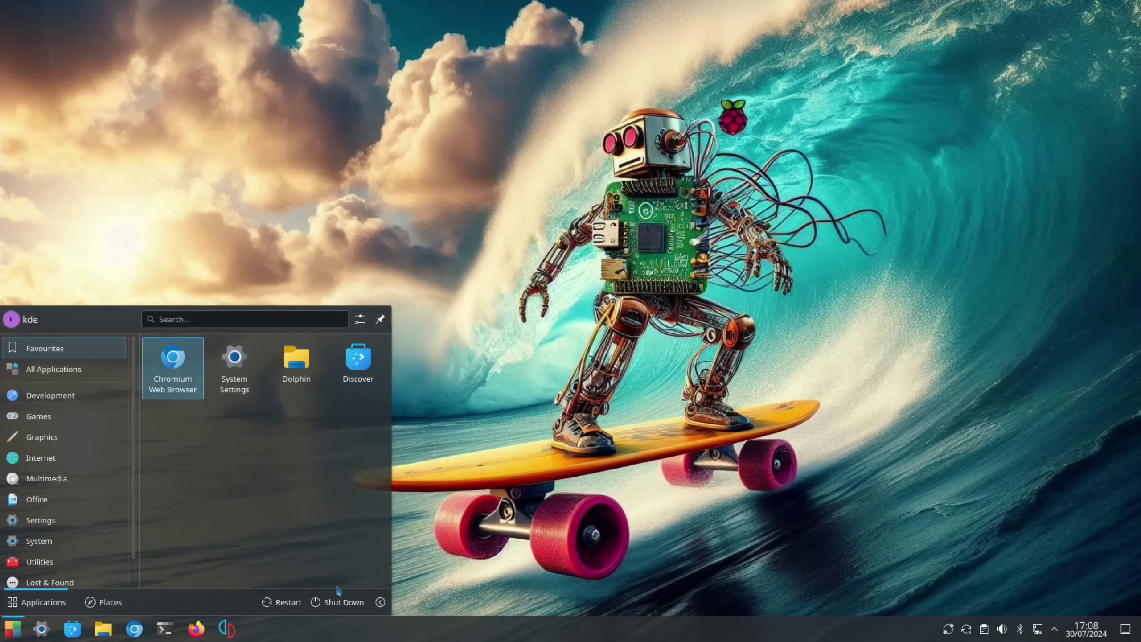
pyautogui.click(337, 603)
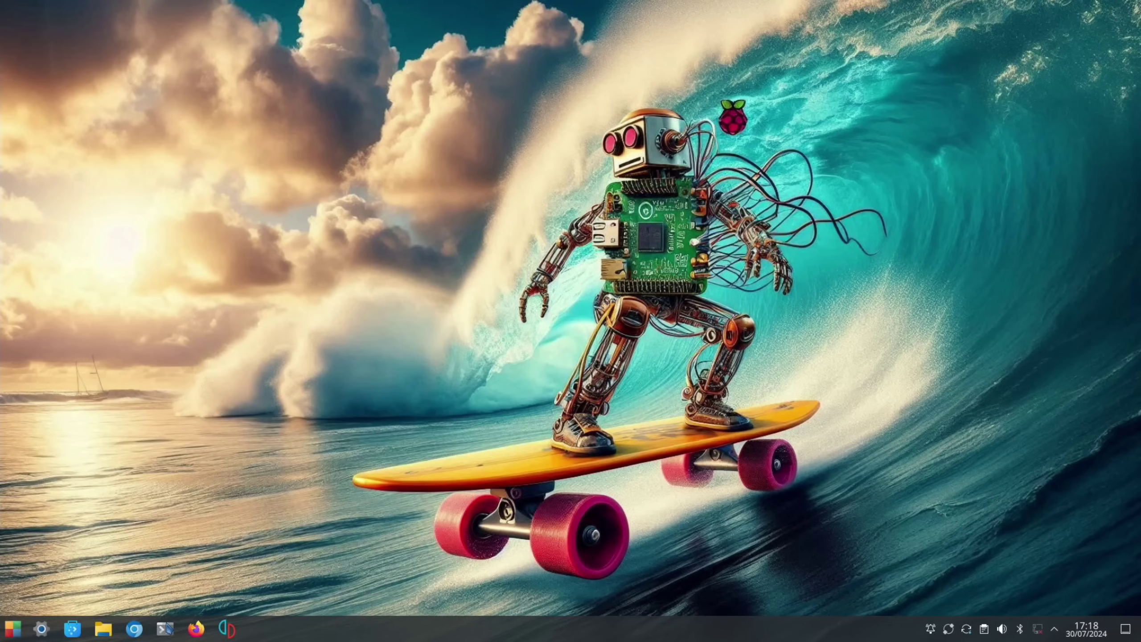
# Open a terminal and list the PCI devices and block devices with sudo lspci and sudo lsblk
pyautogui.click(165, 629)
pyautogui.write('sudo lsblk')
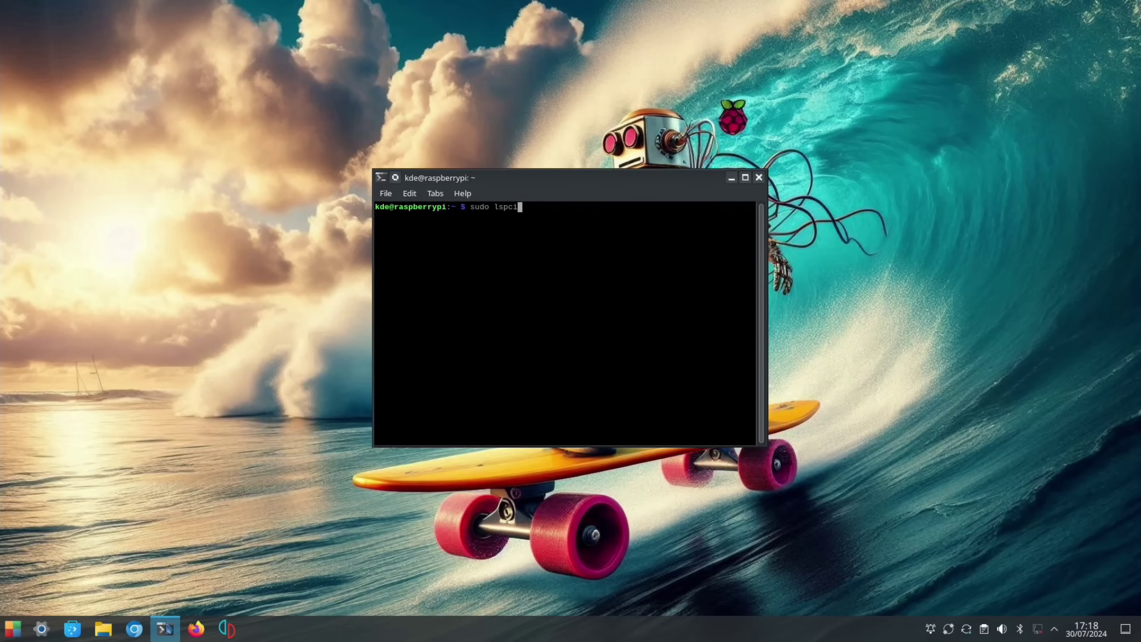
pyautogui.press('Return')
pyautogui.press('Up')
pyautogui.press('Return')
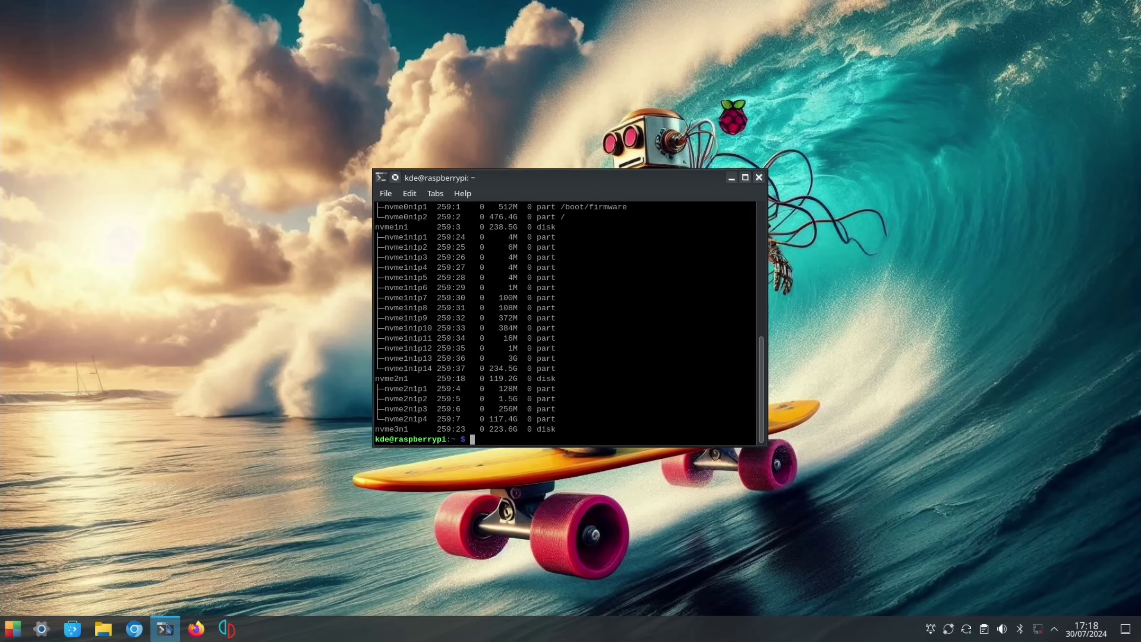
# Close the terminal and launch GParted, entering the account password to authorise it
pyautogui.click(759, 177)
pyautogui.press('super')
pyautogui.write('gpar')
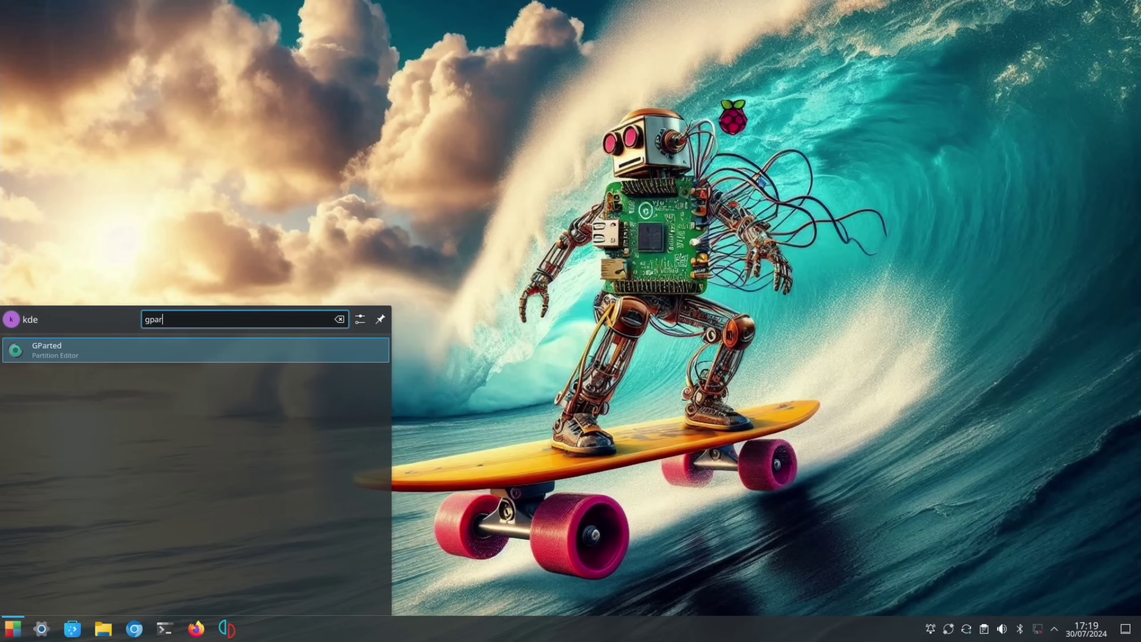
pyautogui.press('Return')
pyautogui.write('***')
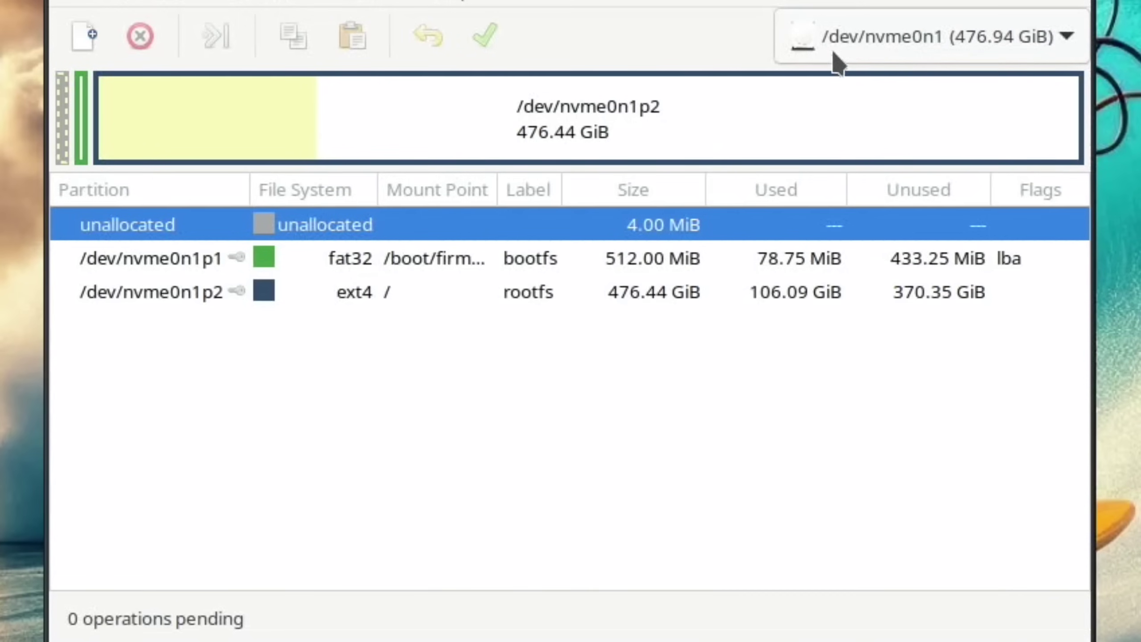
# Inspect the partitions of /dev/nvme1n1, /dev/nvme2n1 and /dev/nvme3n1 in turn, and close GParted
pyautogui.click(1032, 45)
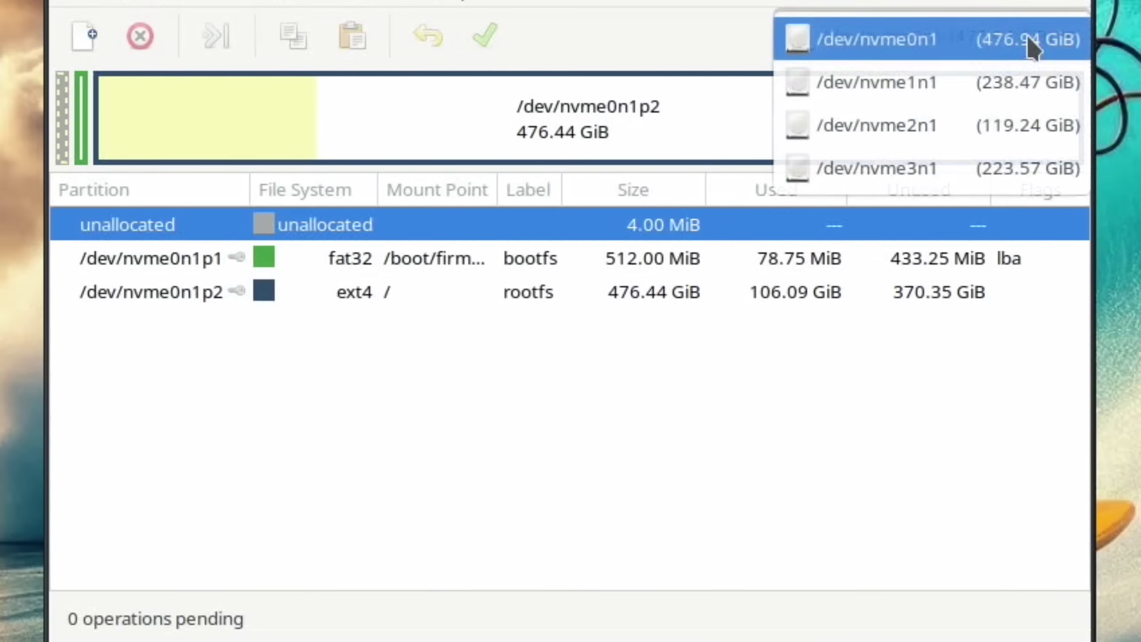
pyautogui.click(878, 95)
pyautogui.click(1066, 37)
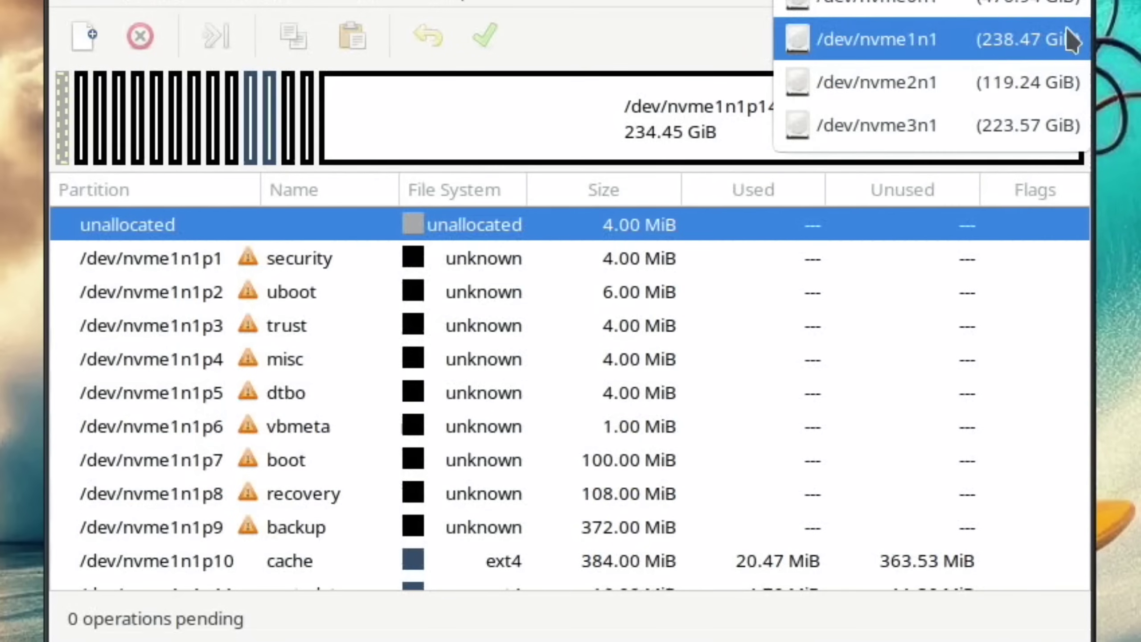
pyautogui.click(948, 85)
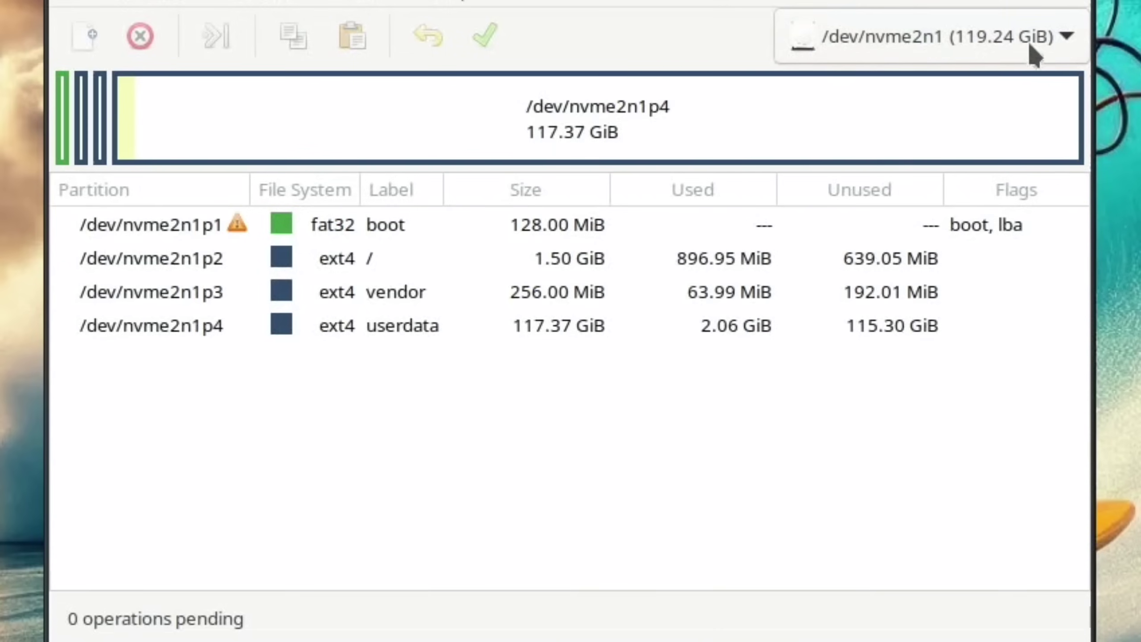
pyautogui.click(1068, 41)
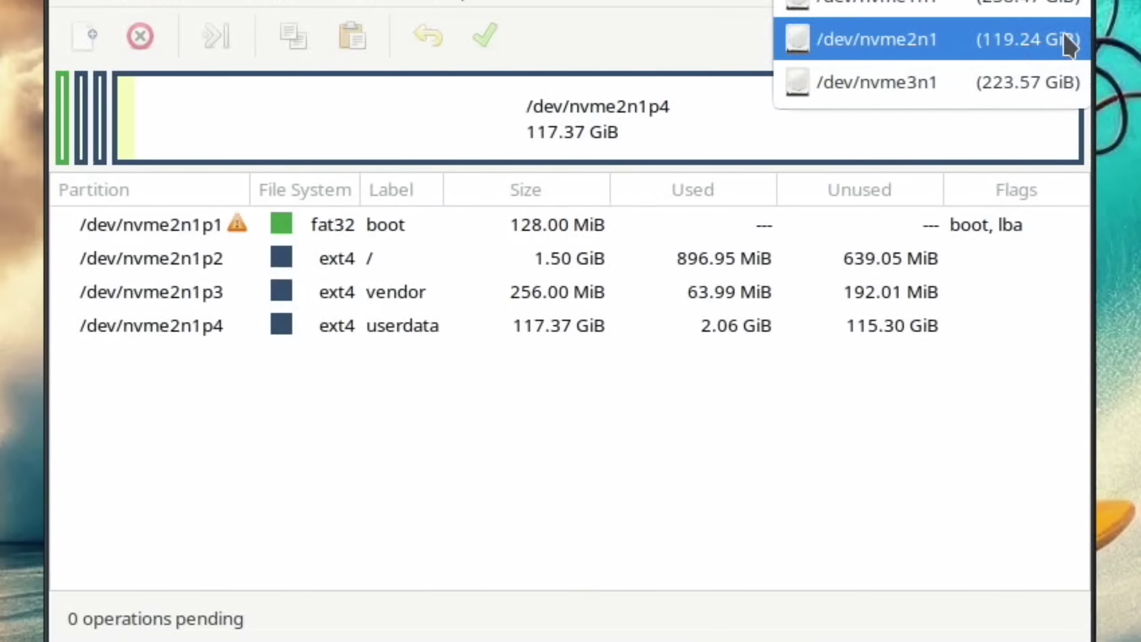
pyautogui.click(892, 90)
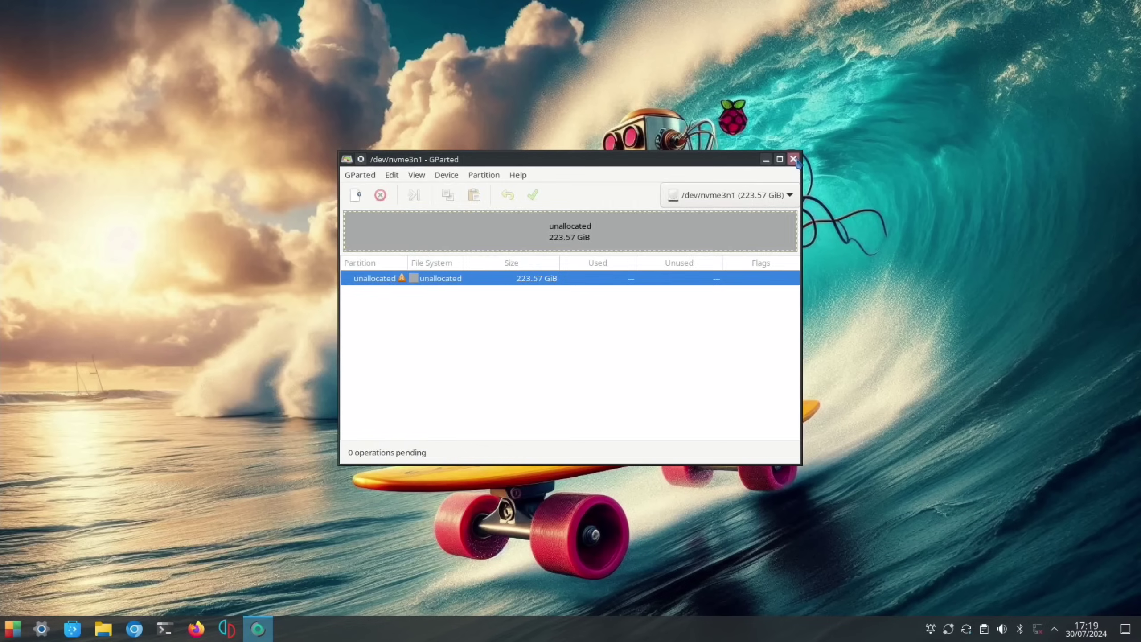
pyautogui.click(798, 158)
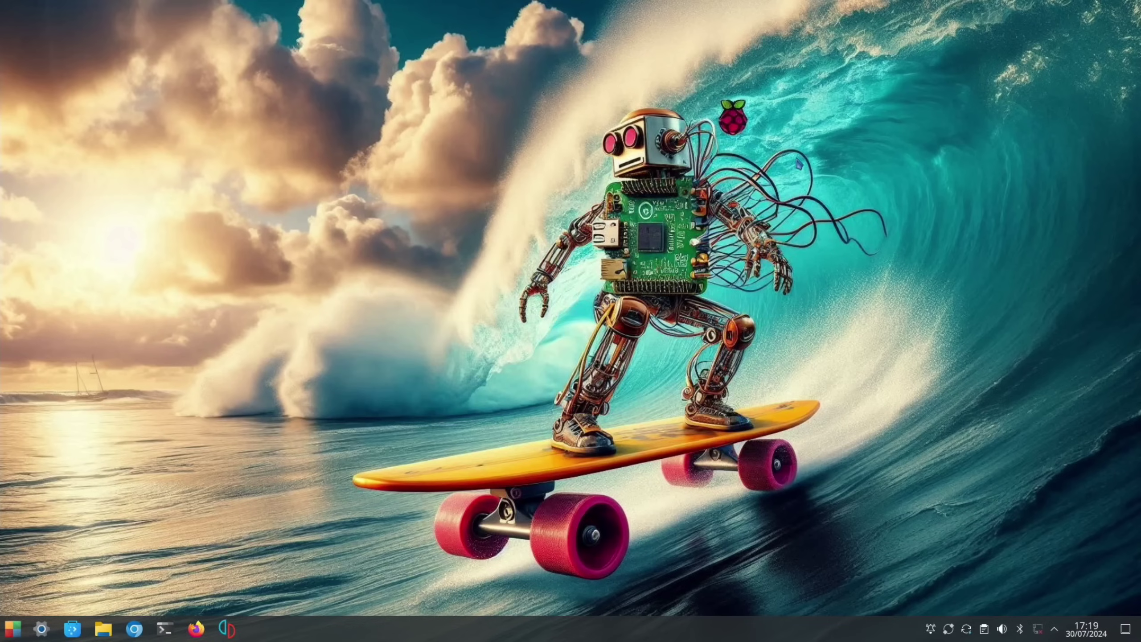
# Launch Raspberry Pi Imager, check which storage drives it offers, and close it
pyautogui.press('super')
pyautogui.write('image')
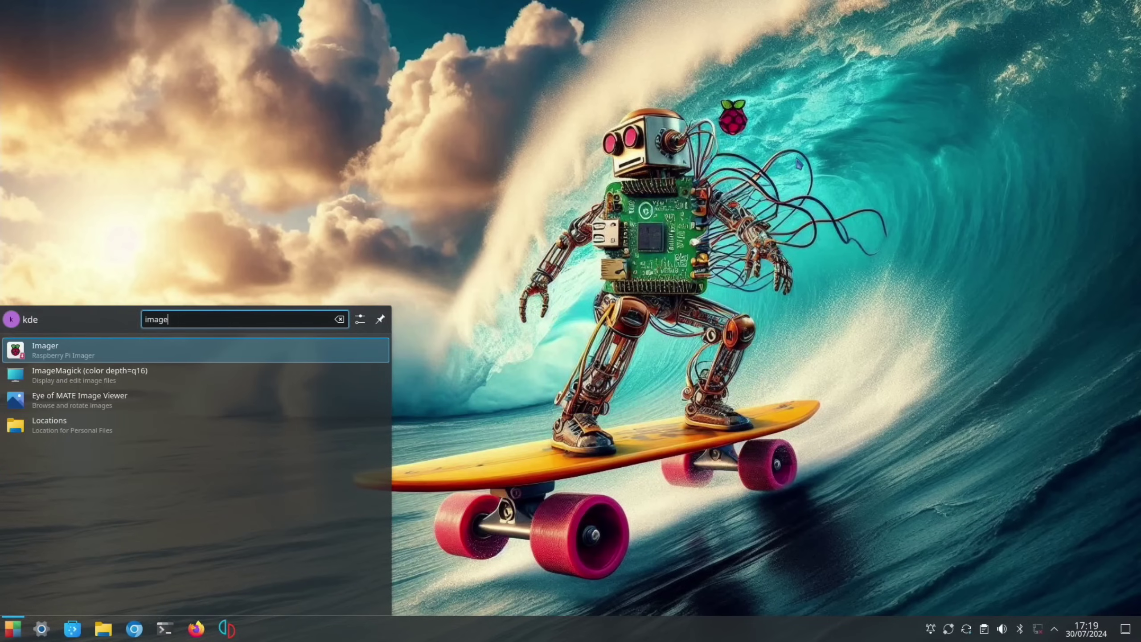
pyautogui.press('Return')
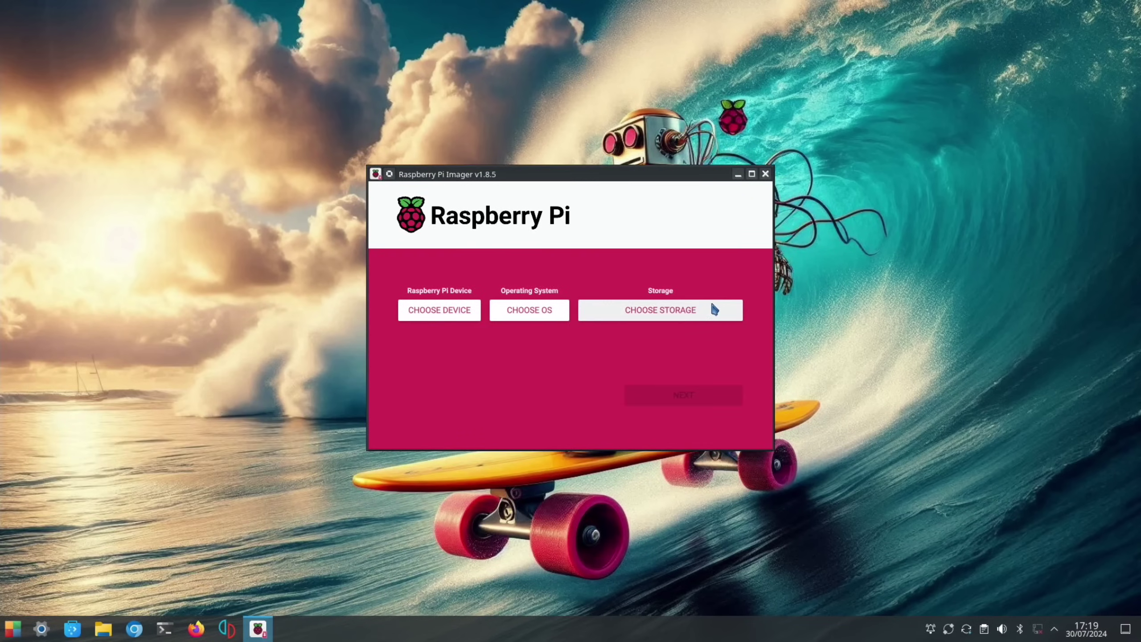
pyautogui.click(701, 307)
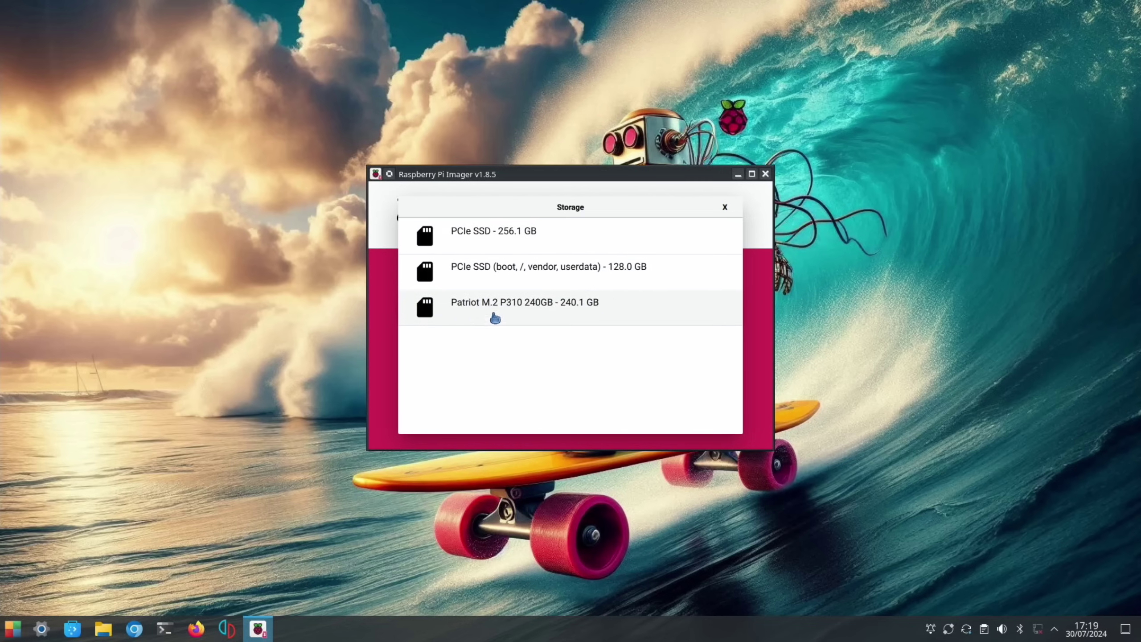
pyautogui.click(725, 207)
pyautogui.click(765, 175)
pyautogui.click(103, 629)
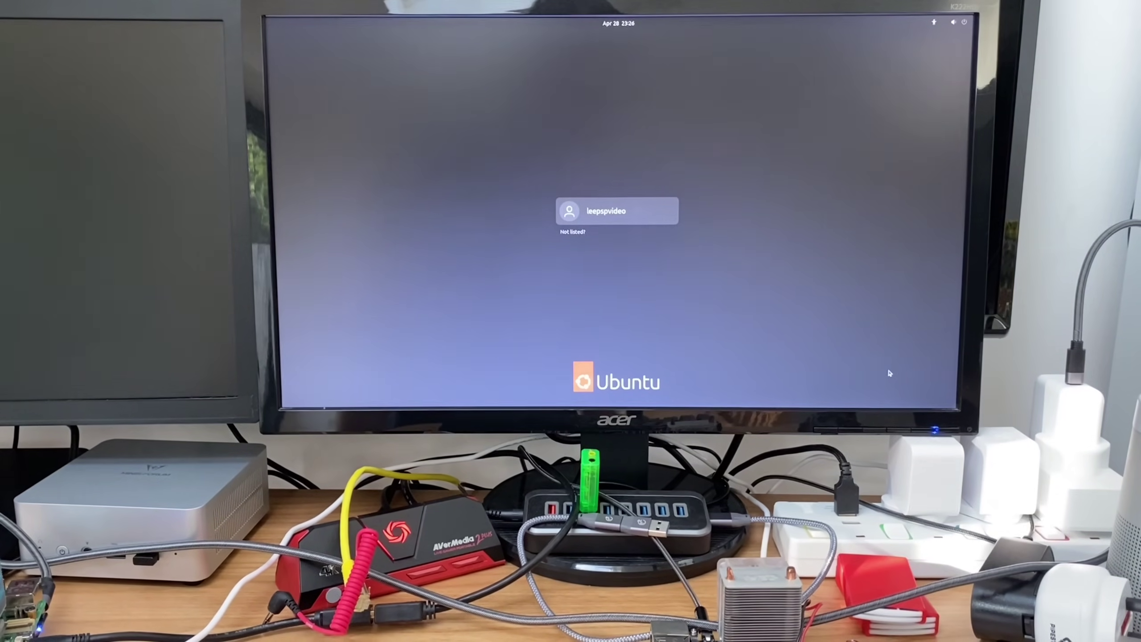
pyautogui.click(958, 26)
pyautogui.click(843, 106)
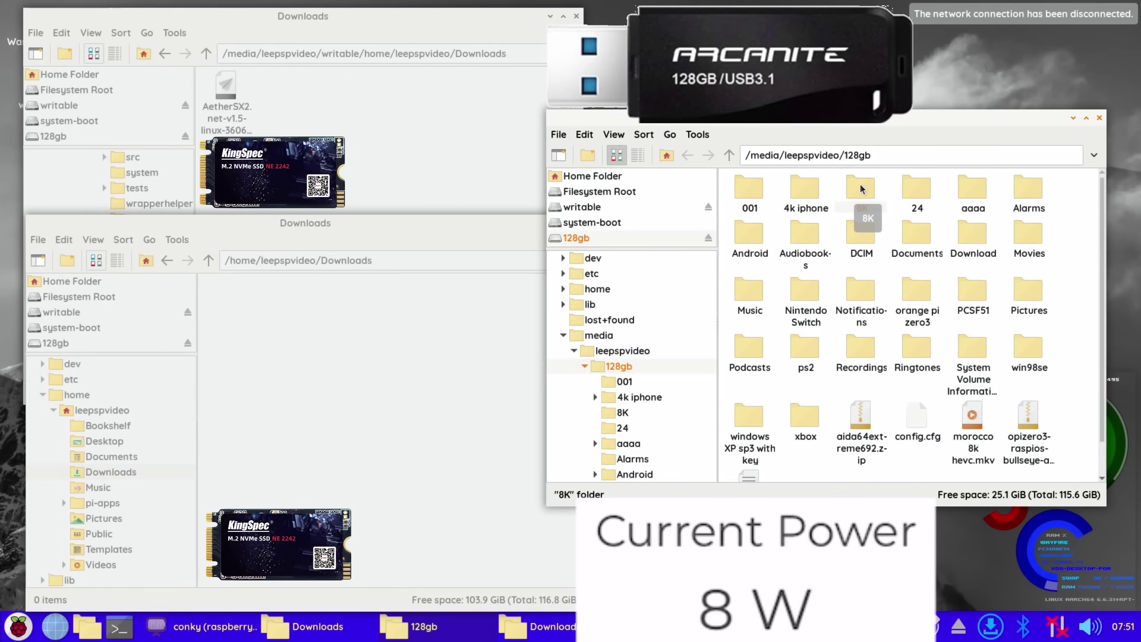
# Copy the 8K folder from the 128gb drive into the Downloads folder on the writable drive
pyautogui.rightClick(860, 194)
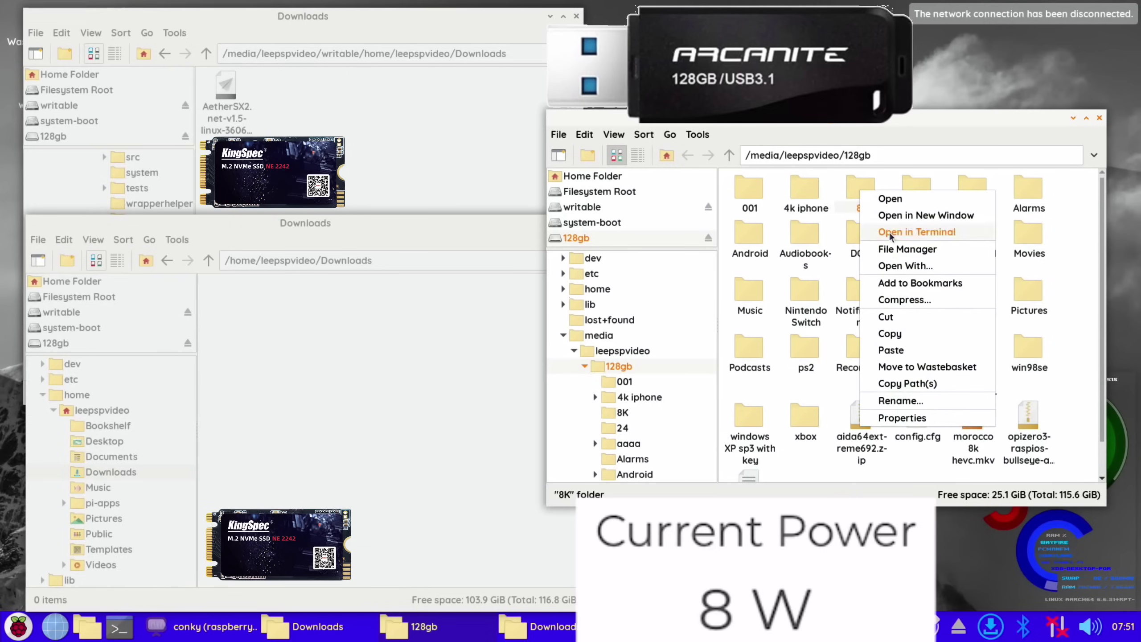
pyautogui.click(890, 333)
pyautogui.click(421, 134)
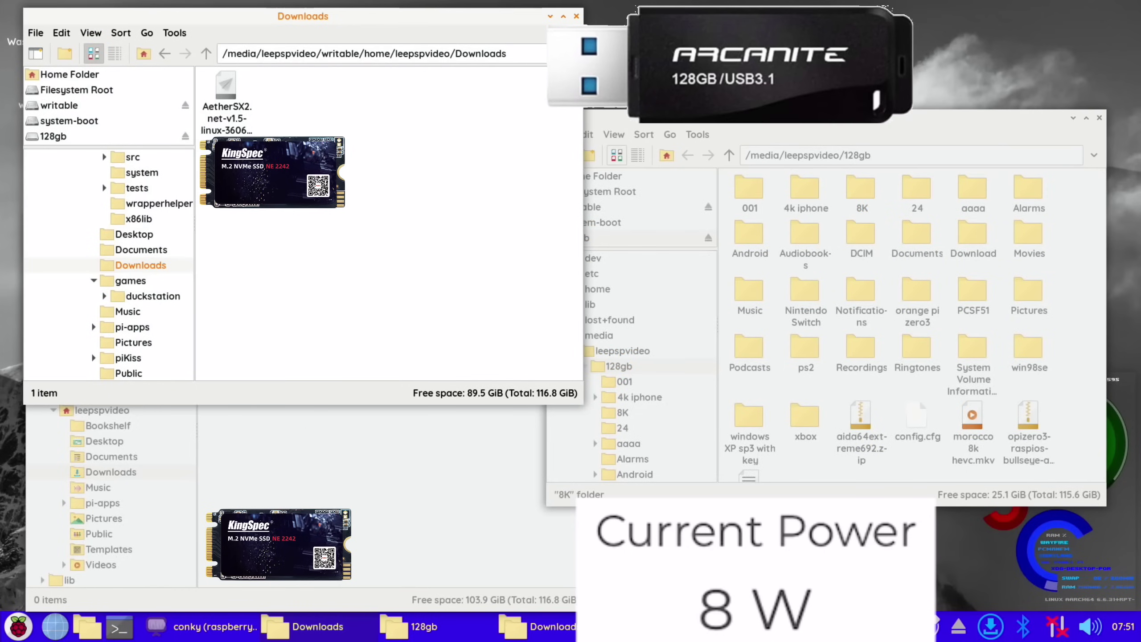
pyautogui.click(321, 426)
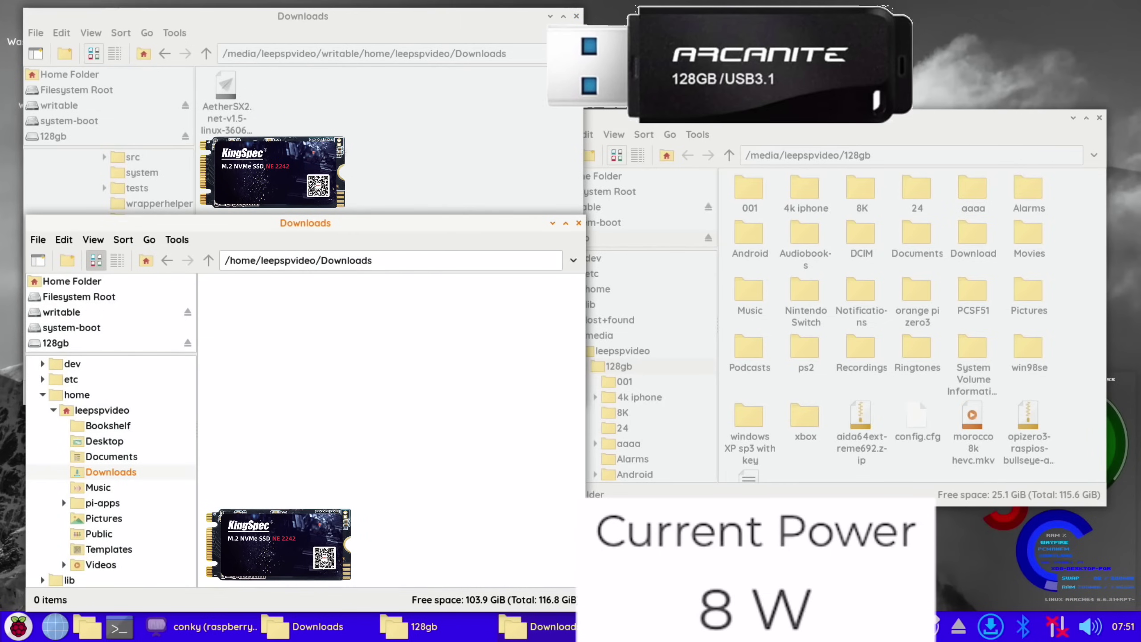
pyautogui.click(350, 133)
pyautogui.rightClick(350, 131)
pyautogui.click(380, 167)
# Paste the copied 8K folder into the boot drive's home Downloads folder
pyautogui.rightClick(331, 454)
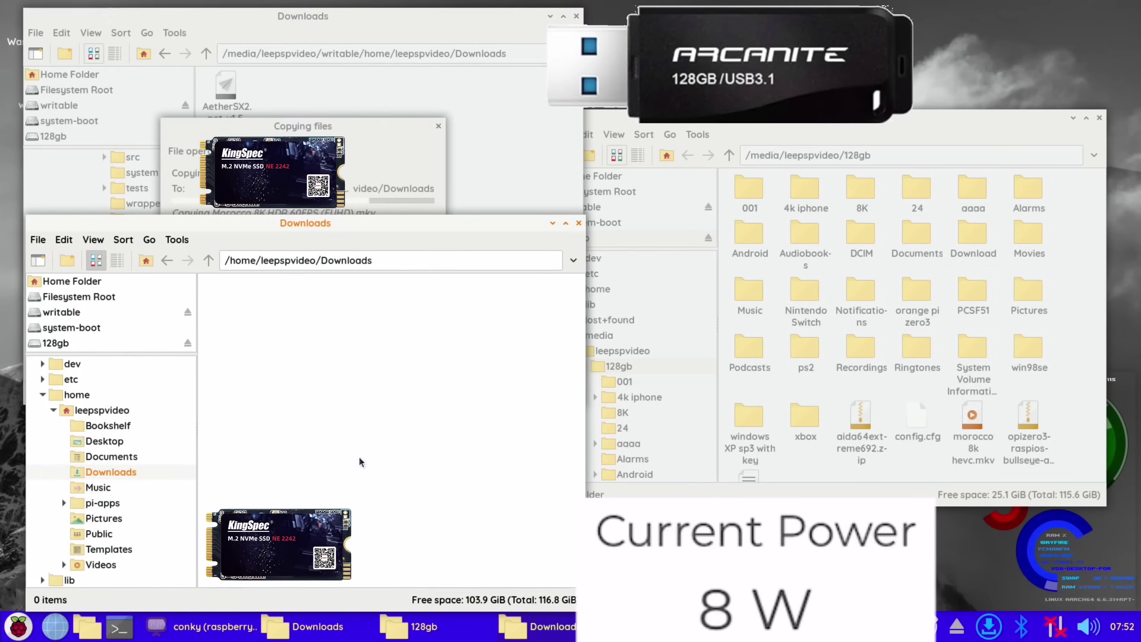
pyautogui.rightClick(361, 463)
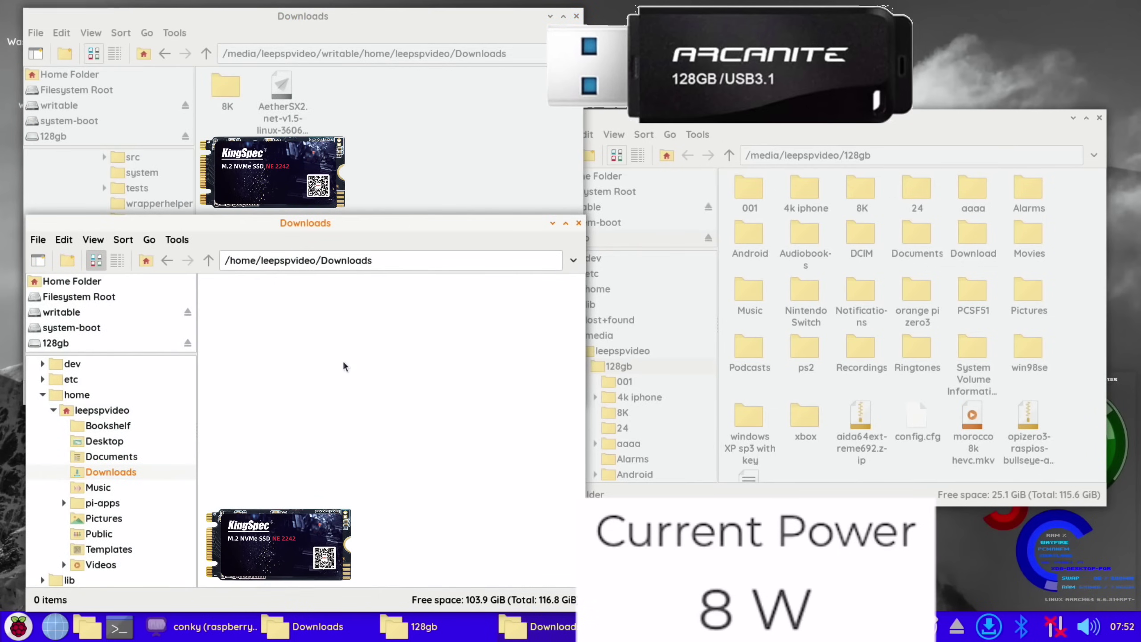
pyautogui.hotkey('ctrl', 'v')
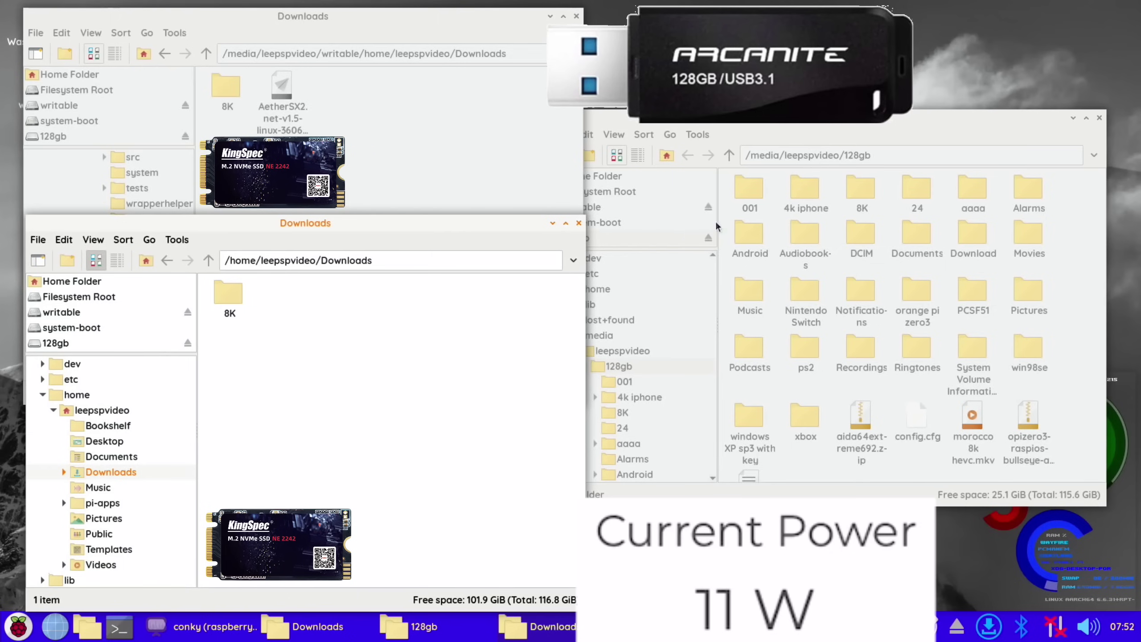
# Copy opizero3-raspios-bullseye-arm64-2023-07-16.tar from the 128gb drive into the writable drive's Downloads folder
pyautogui.click(826, 135)
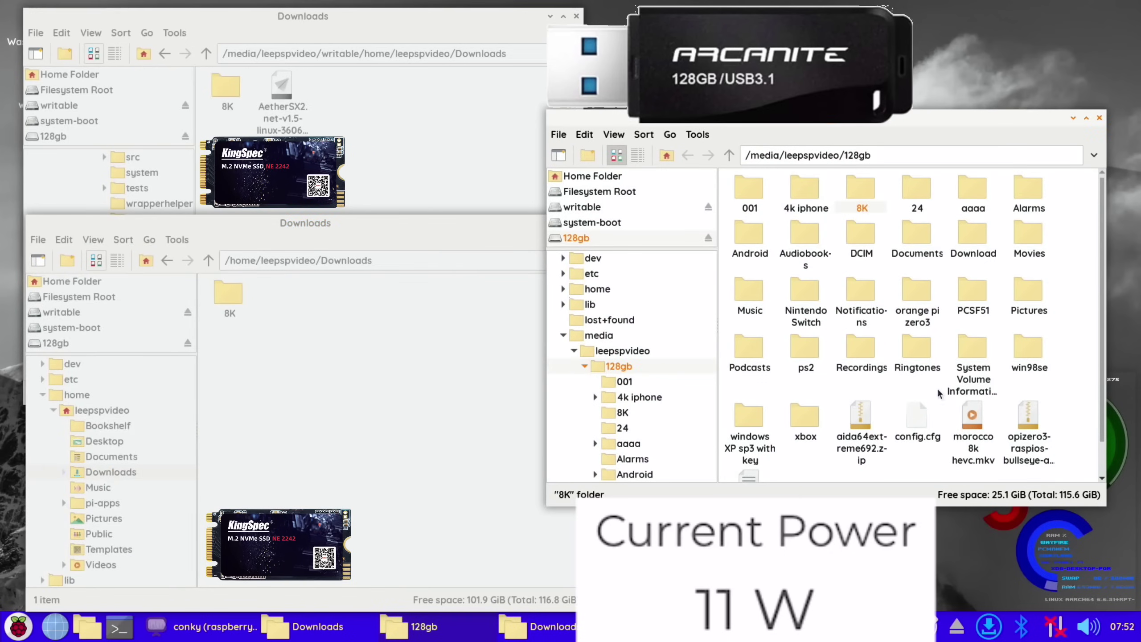
pyautogui.scroll(-1, 938, 398)
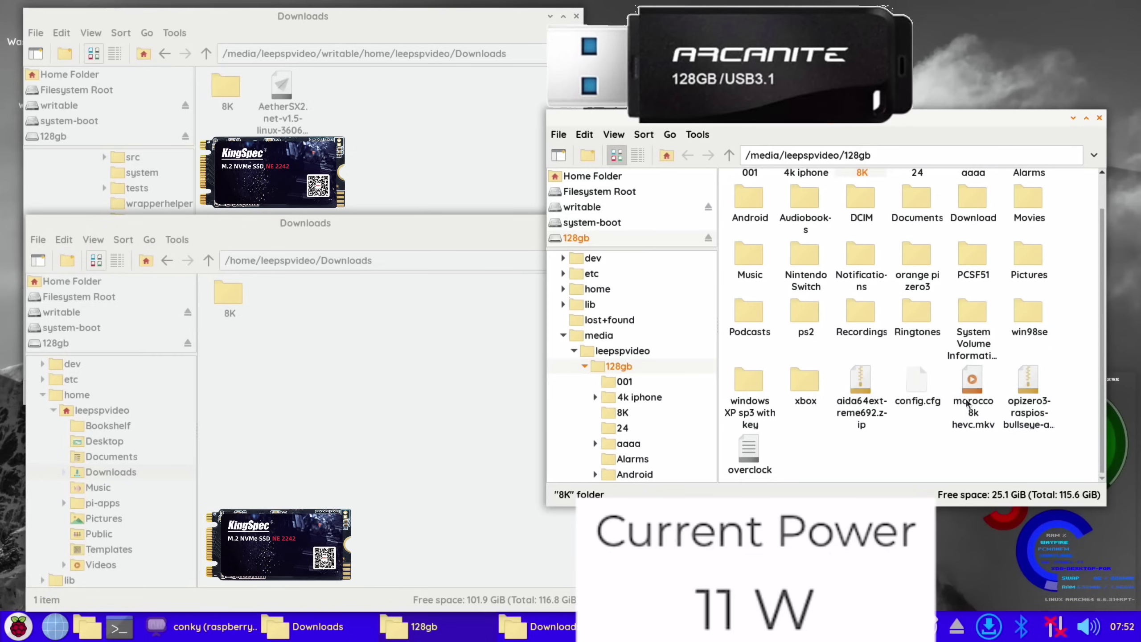
pyautogui.click(1034, 388)
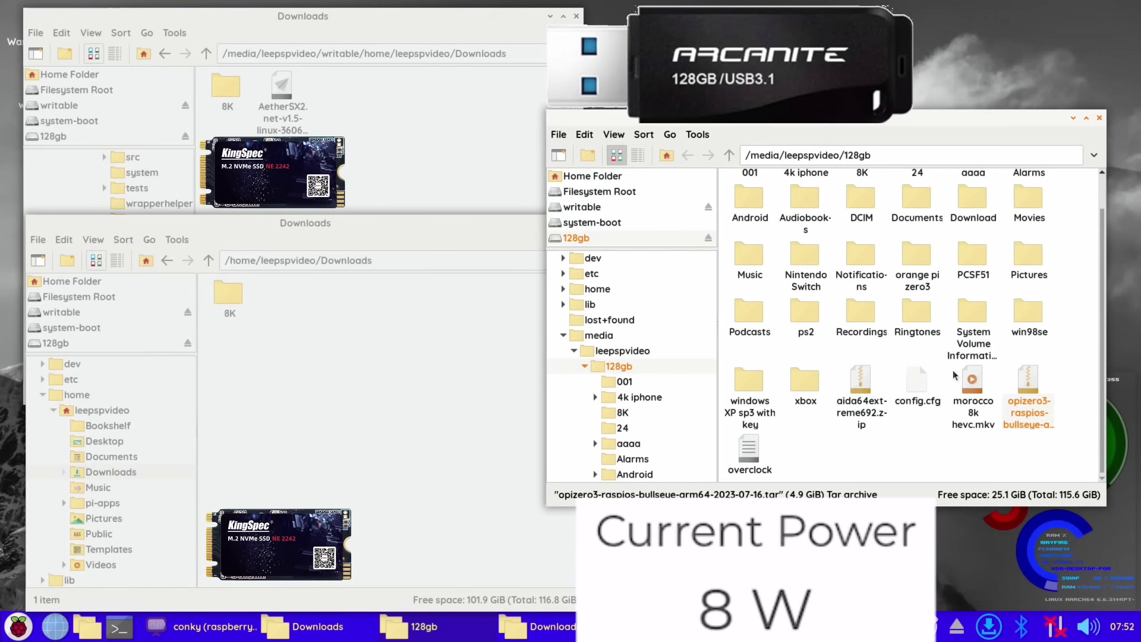
pyautogui.rightClick(1031, 383)
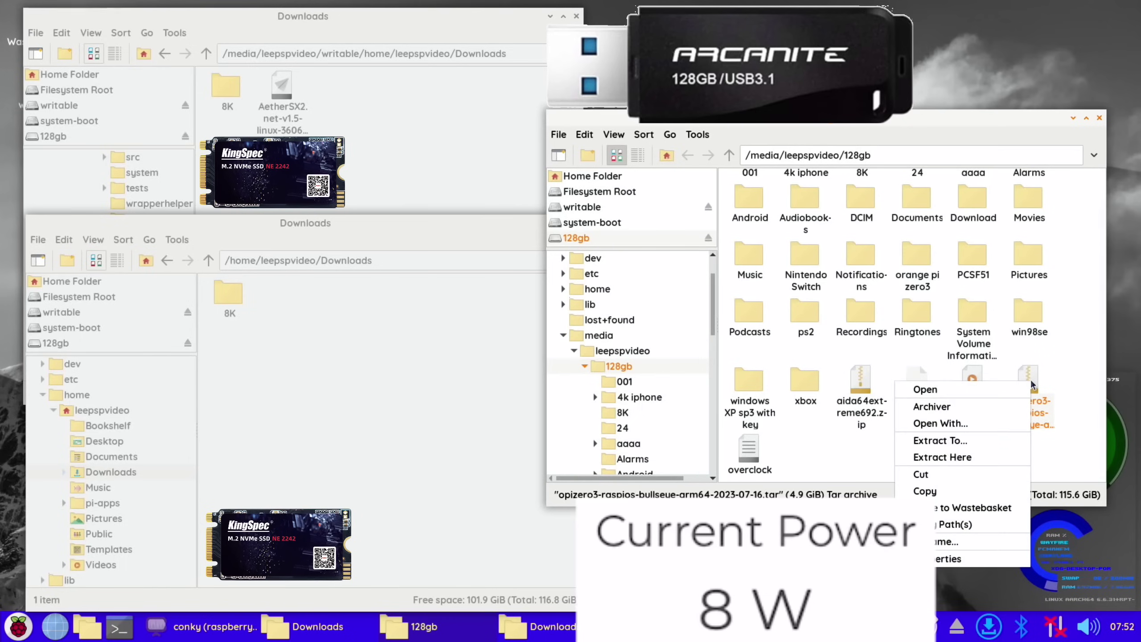
pyautogui.click(932, 491)
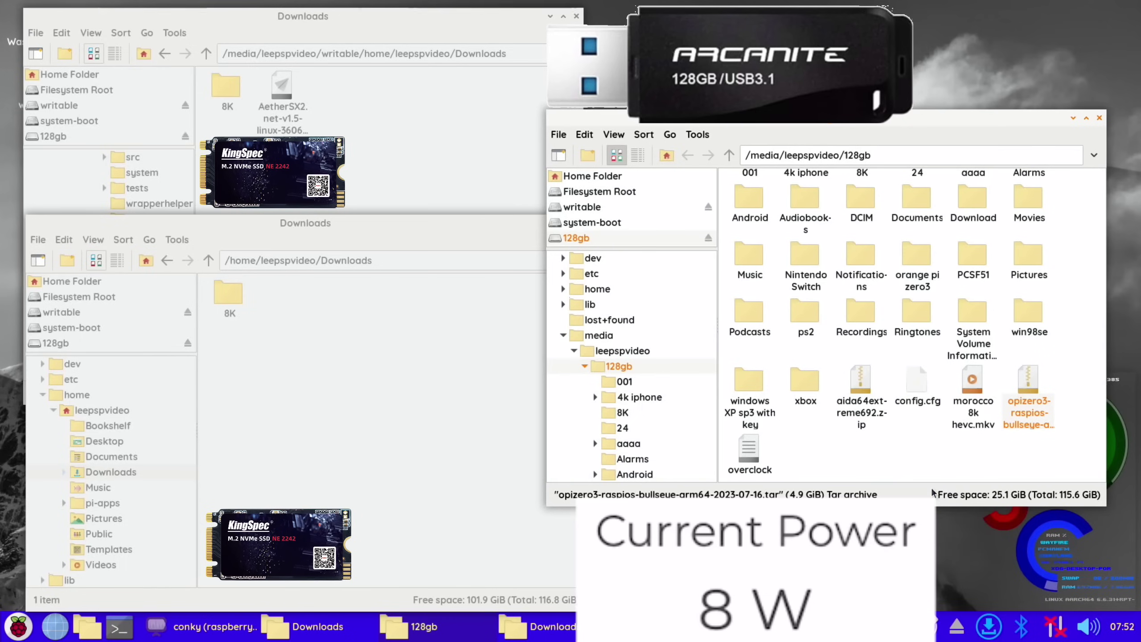
pyautogui.click(418, 150)
pyautogui.rightClick(418, 149)
pyautogui.click(447, 195)
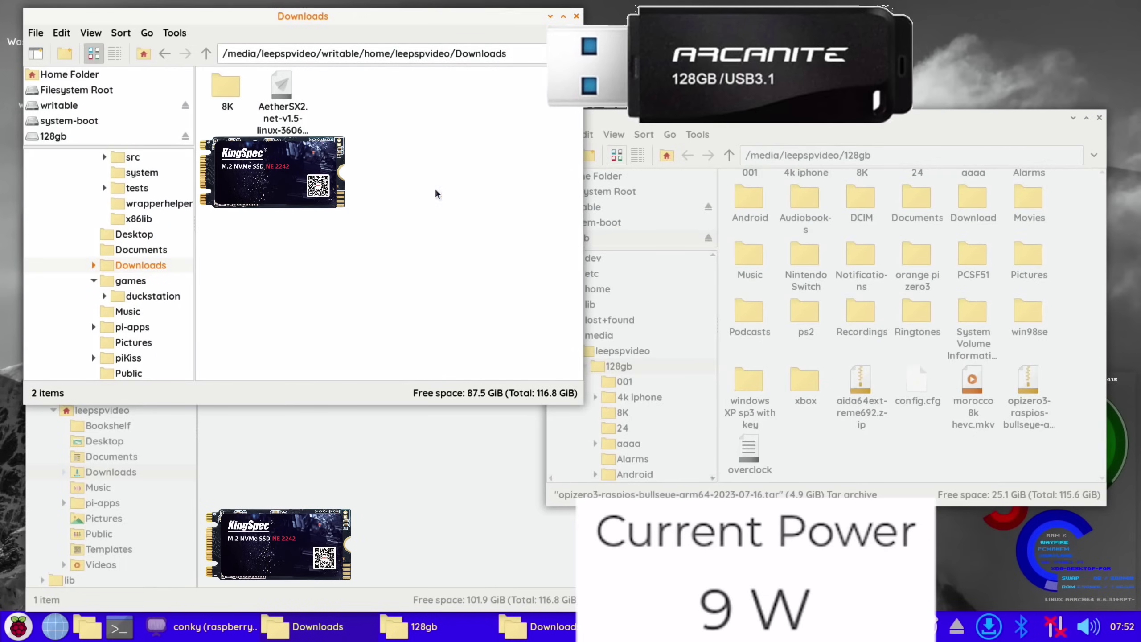
# Paste the copied opizero3-raspios archive into the boot drive's home Downloads folder
pyautogui.click(387, 473)
pyautogui.rightClick(402, 470)
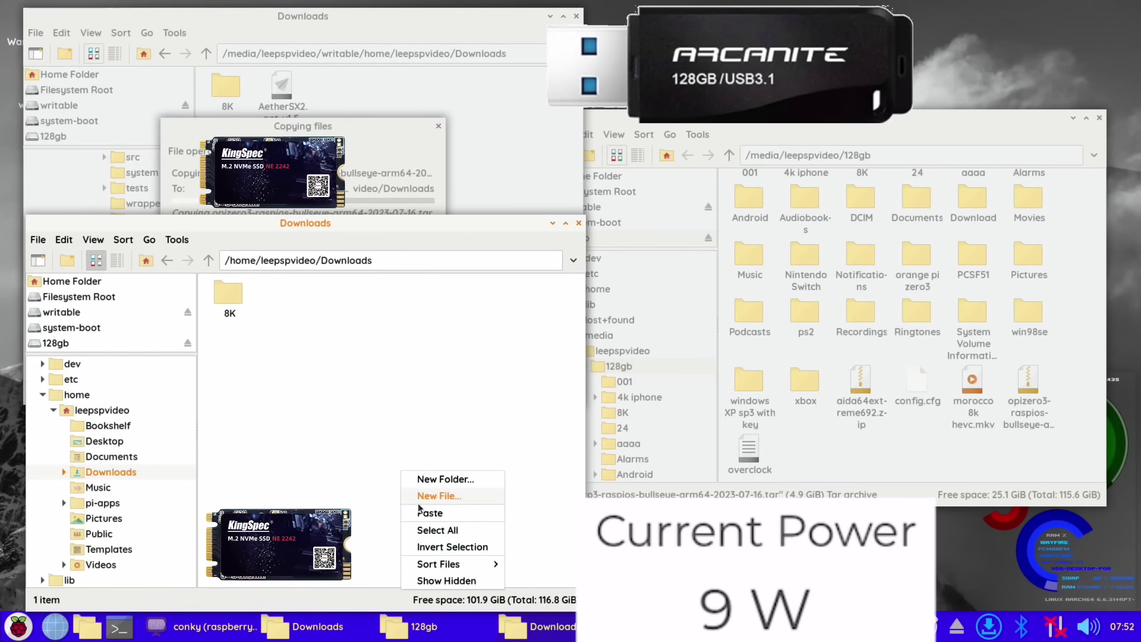
pyautogui.click(425, 515)
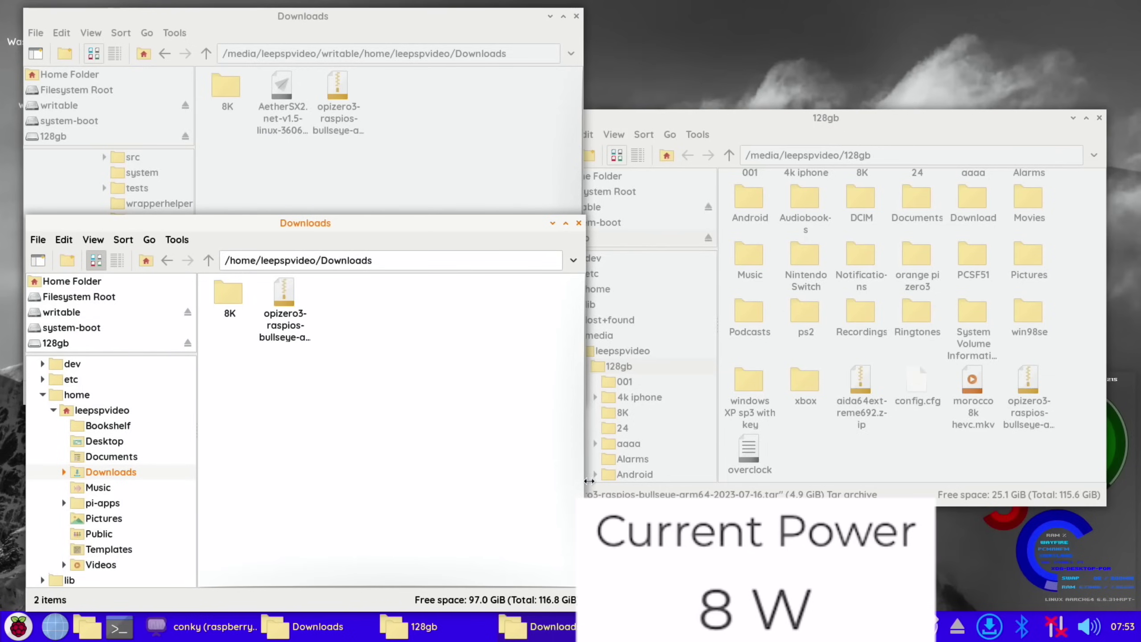
# Close the writable drive's Downloads window and move the 8K folder and opizero3-raspios archive from the home Downloads folder to the Wastebasket
pyautogui.click(576, 16)
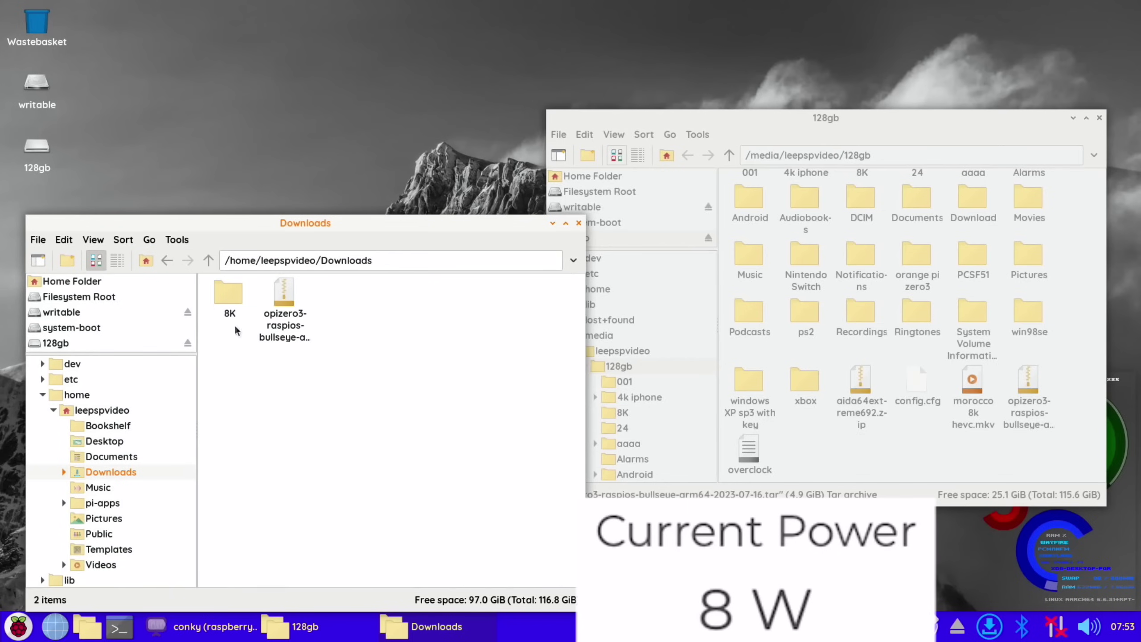
pyautogui.moveTo(355, 340); pyautogui.dragTo(227, 300)
pyautogui.rightClick(227, 300)
pyautogui.click(268, 372)
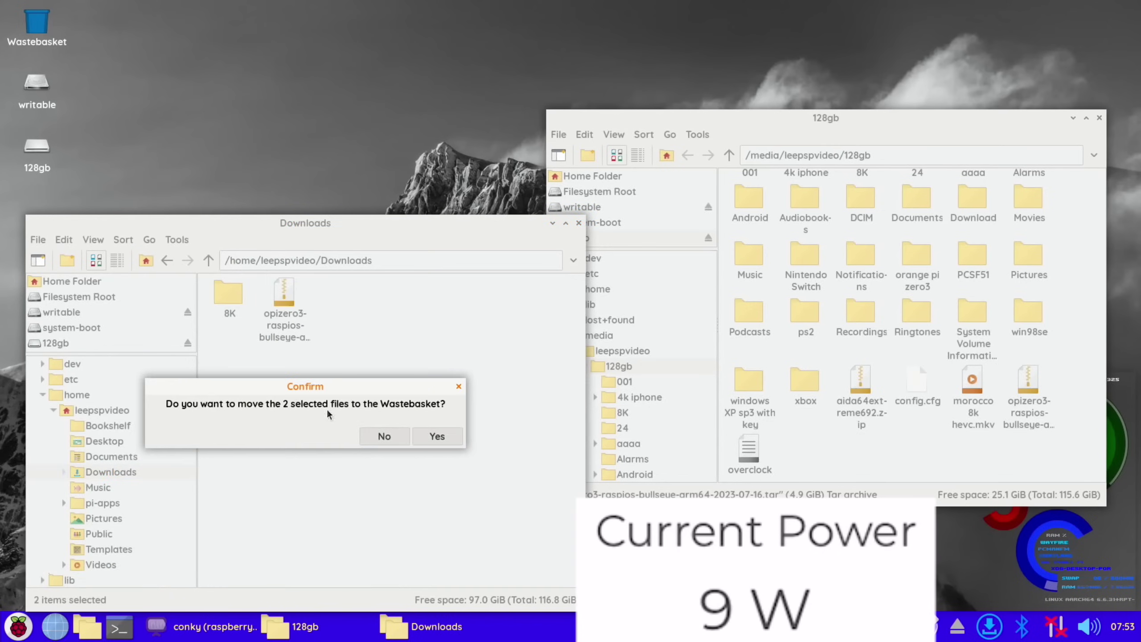
pyautogui.click(436, 438)
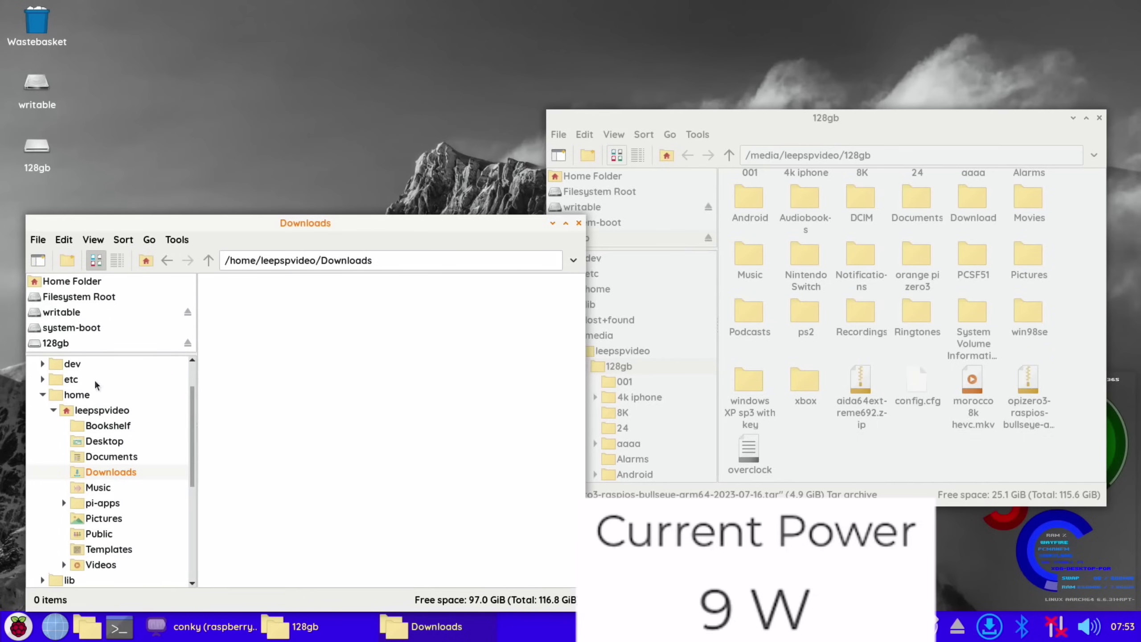
# Open the Downloads folder inside the user's home directory on the writable drive
pyautogui.click(46, 314)
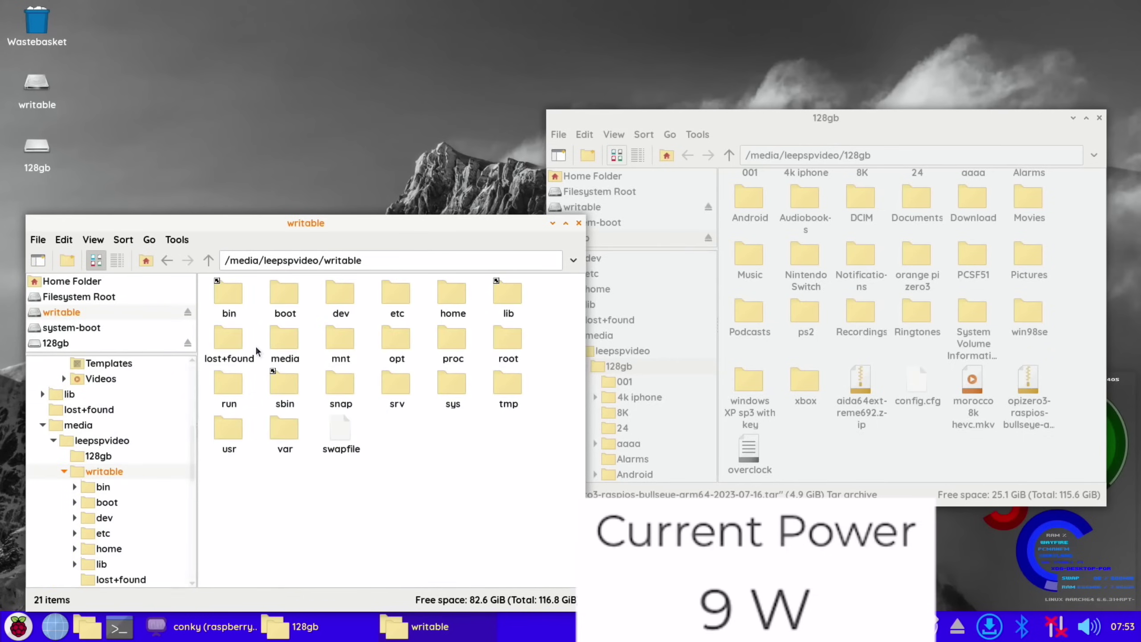
pyautogui.doubleClick(458, 297)
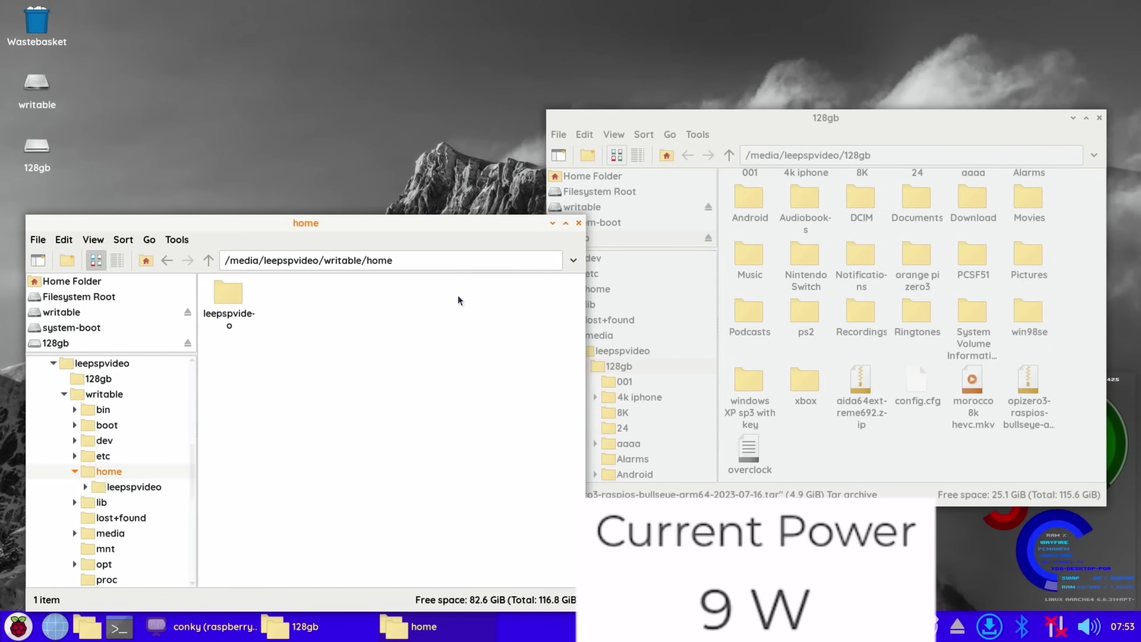
pyautogui.doubleClick(229, 299)
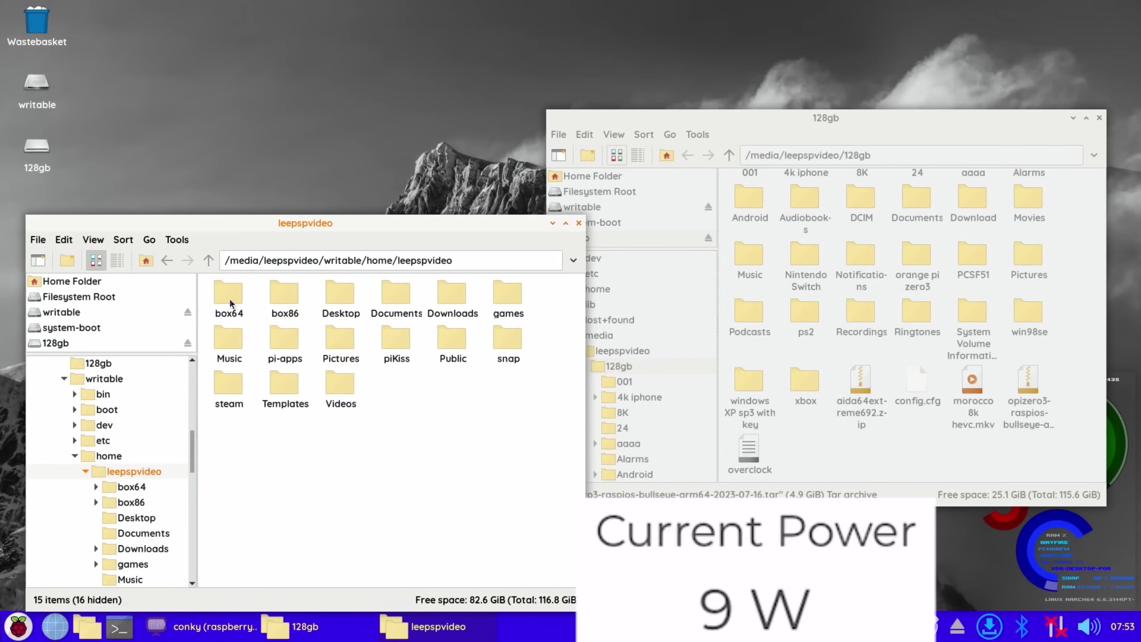
pyautogui.doubleClick(386, 297)
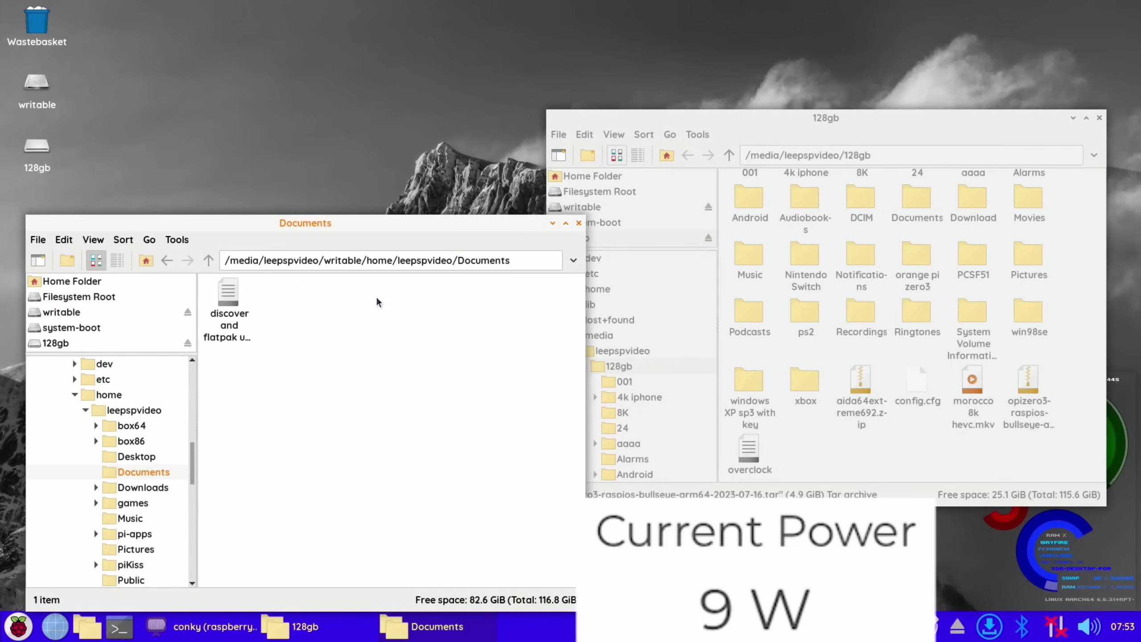
pyautogui.click(210, 261)
pyautogui.doubleClick(448, 298)
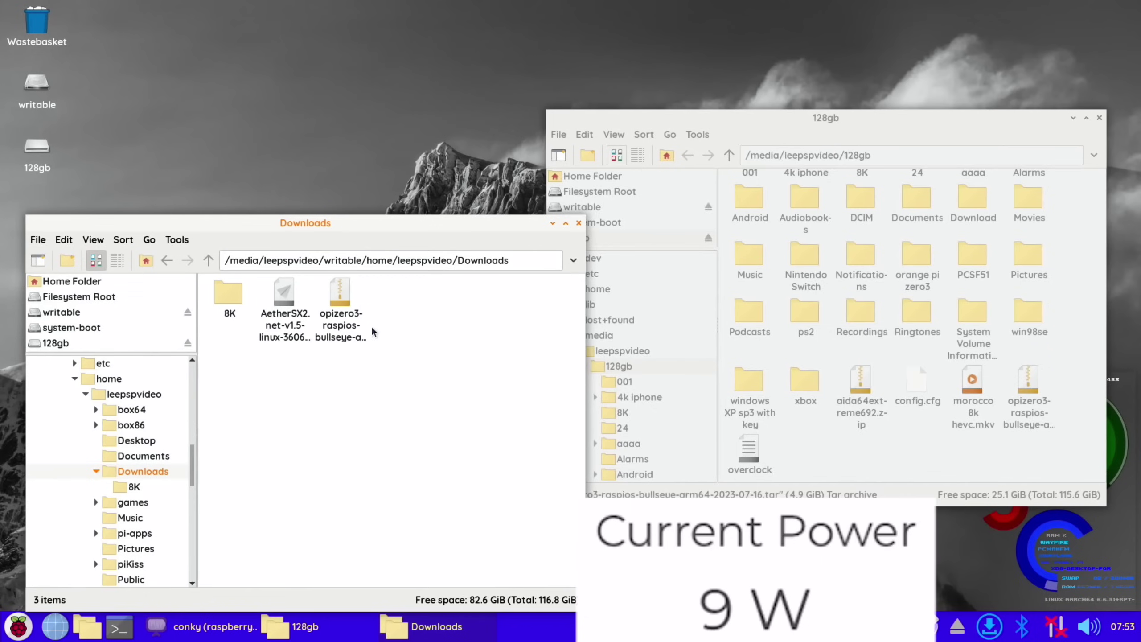
# Permanently delete the 8K folder and the opizero3-raspios archive from the writable drive's Downloads folder
pyautogui.click(345, 304)
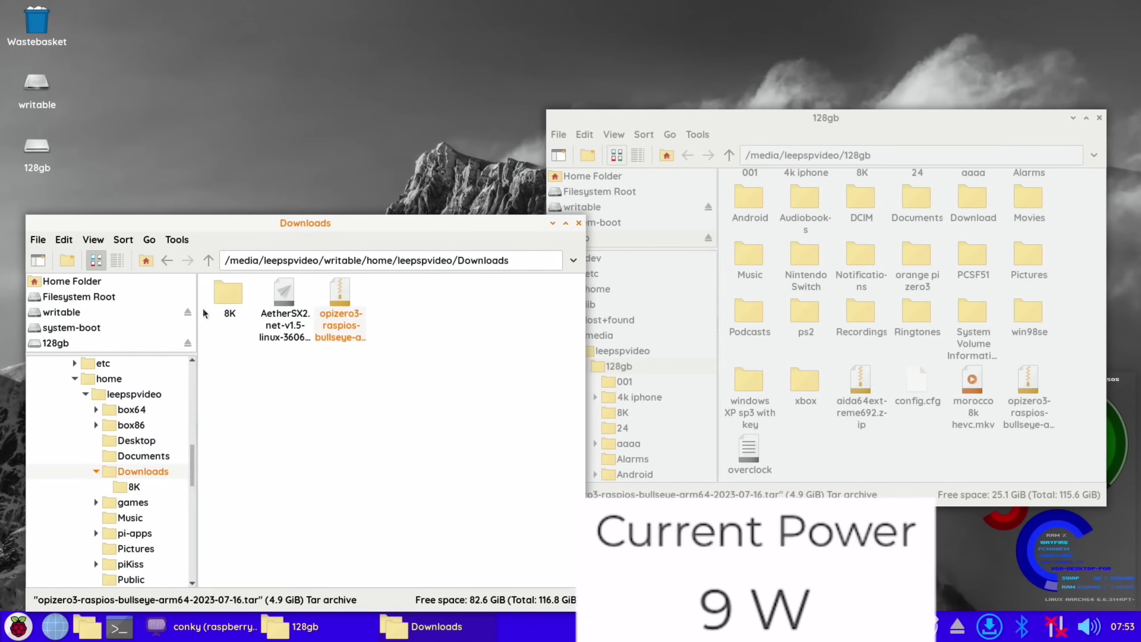
pyautogui.keyDown('ctrl'); pyautogui.click(226, 300); pyautogui.keyUp('ctrl')
pyautogui.rightClick(226, 300)
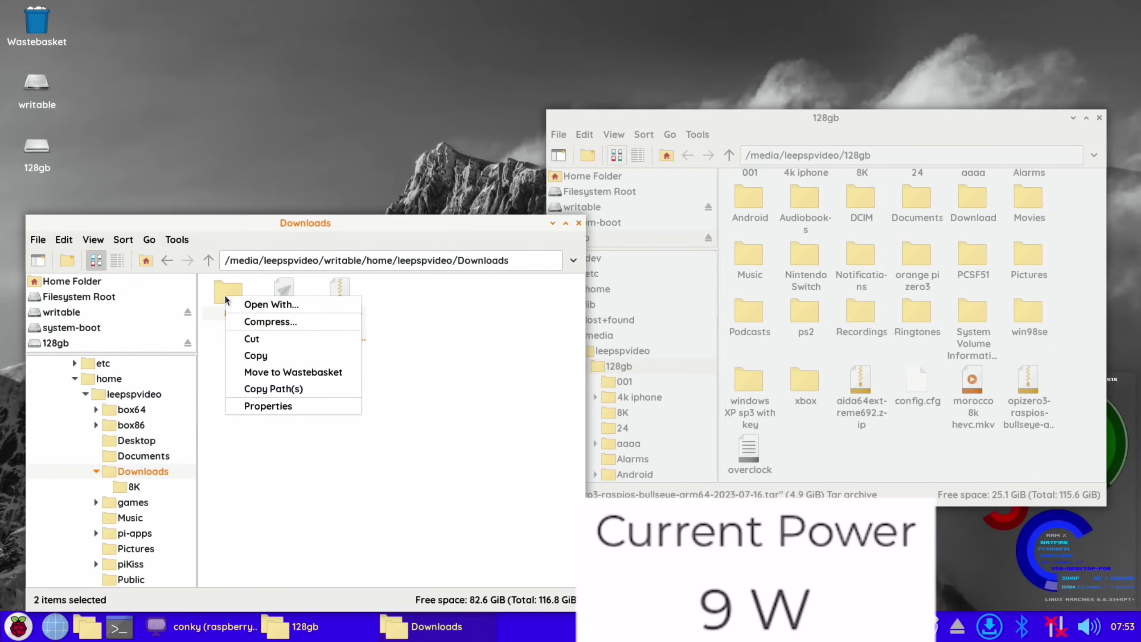
pyautogui.click(270, 372)
pyautogui.click(423, 435)
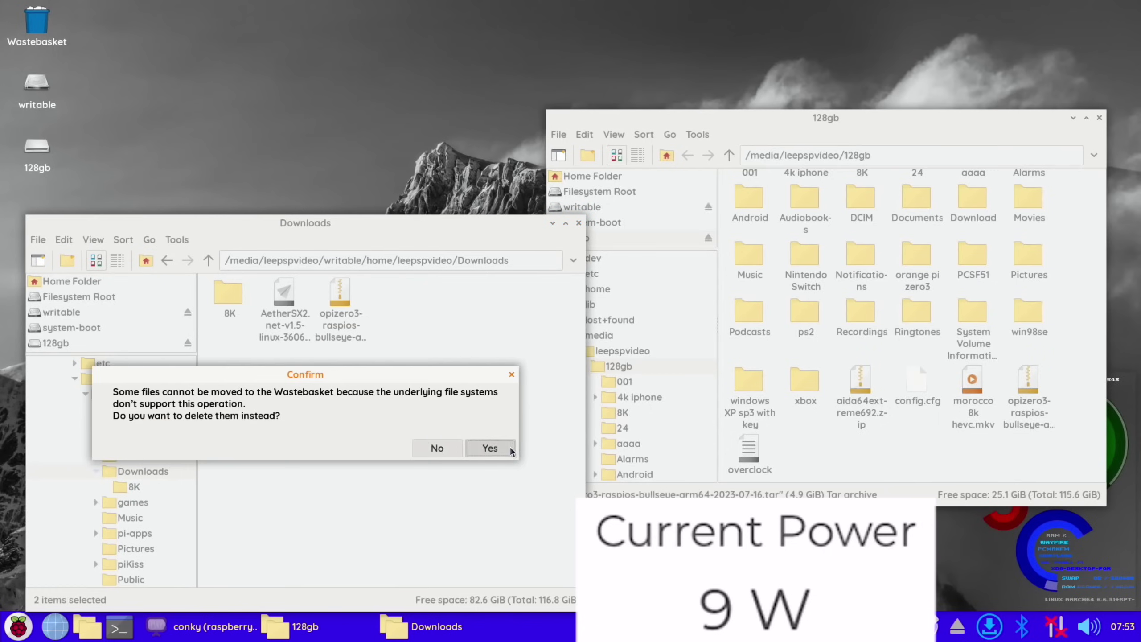
pyautogui.click(480, 448)
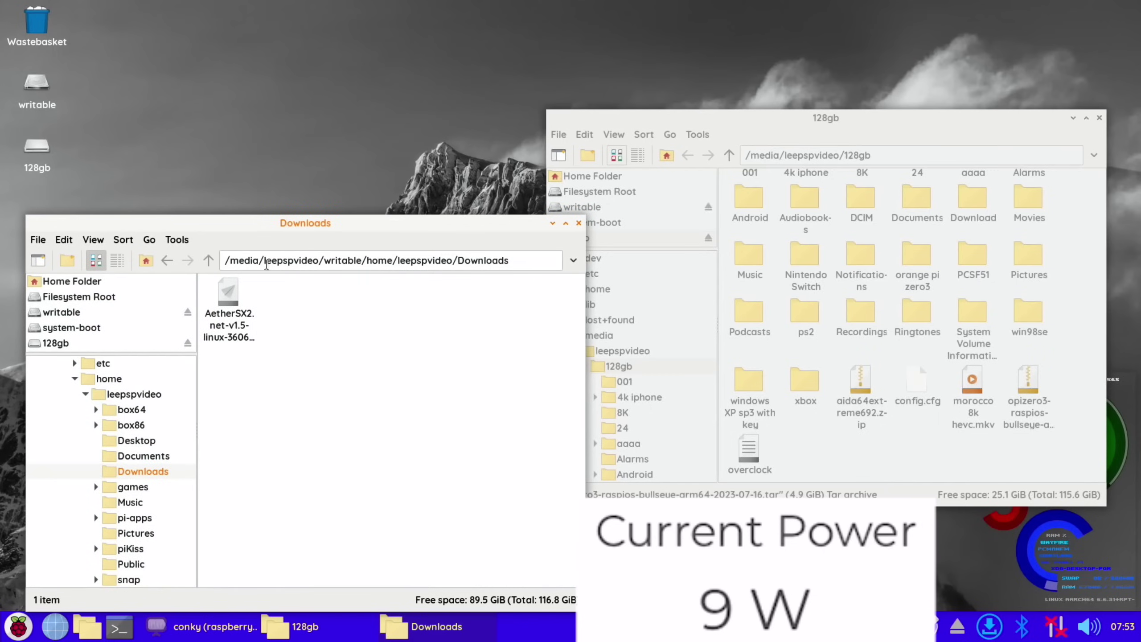
# Permanently delete the 8K folder from the writable drive's Videos folder and close that file window
pyautogui.click(209, 268)
pyautogui.doubleClick(336, 388)
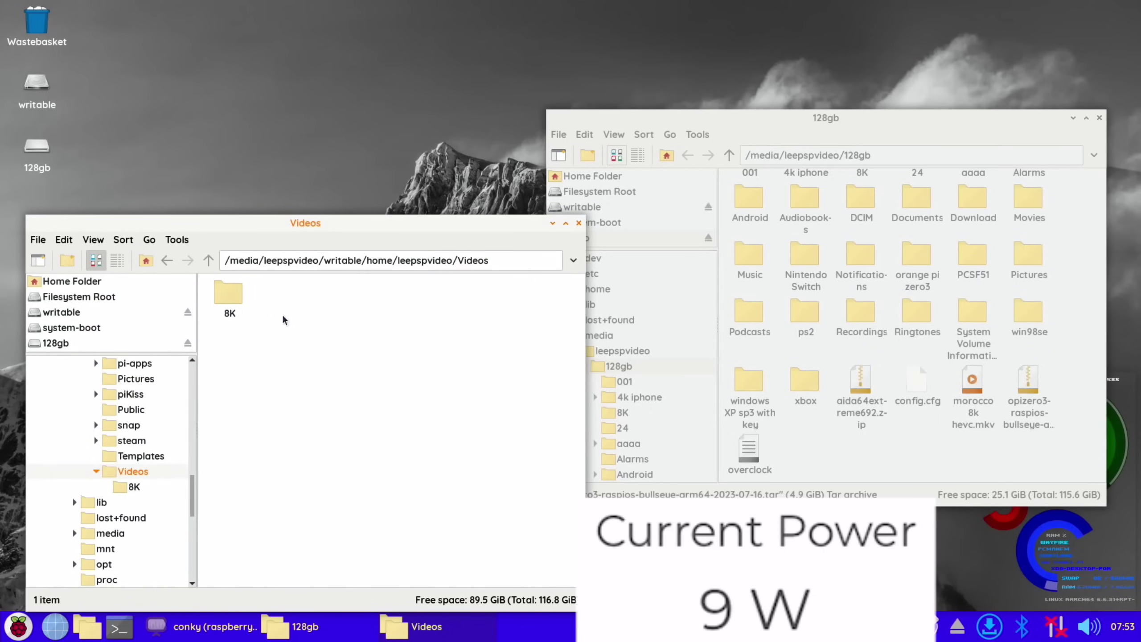
pyautogui.rightClick(247, 298)
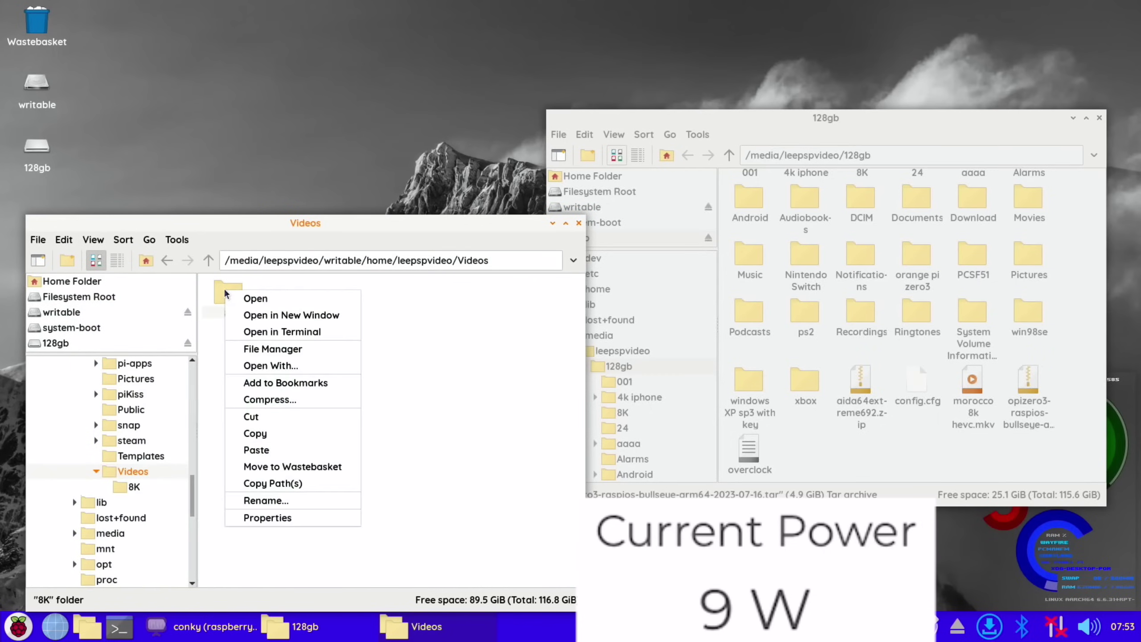
pyautogui.click(275, 467)
pyautogui.click(424, 435)
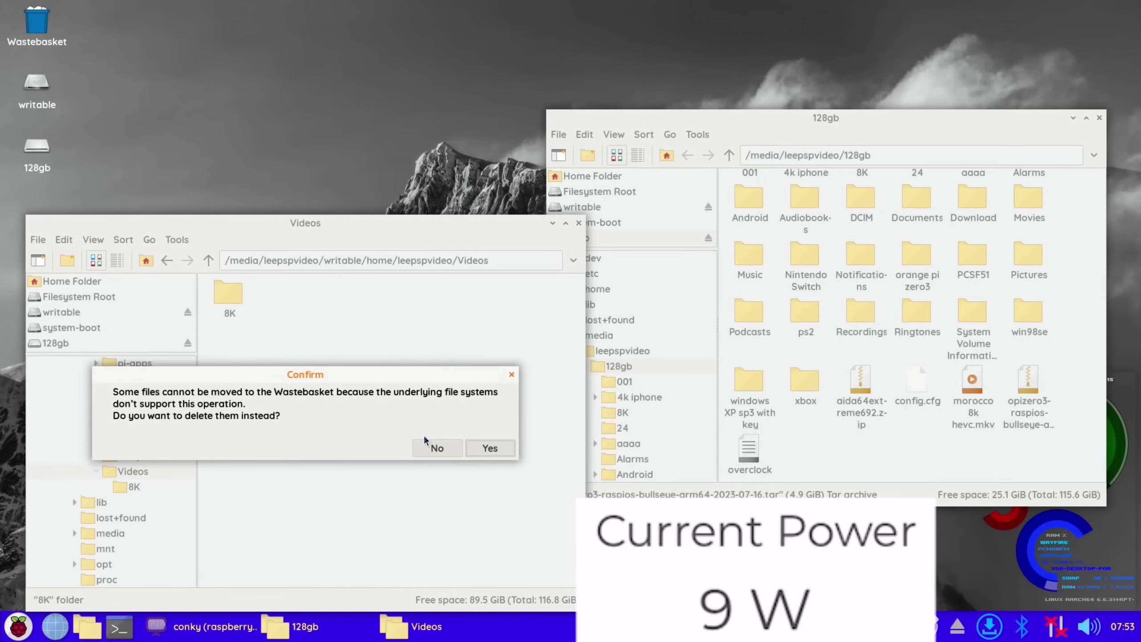
pyautogui.click(492, 449)
pyautogui.click(578, 223)
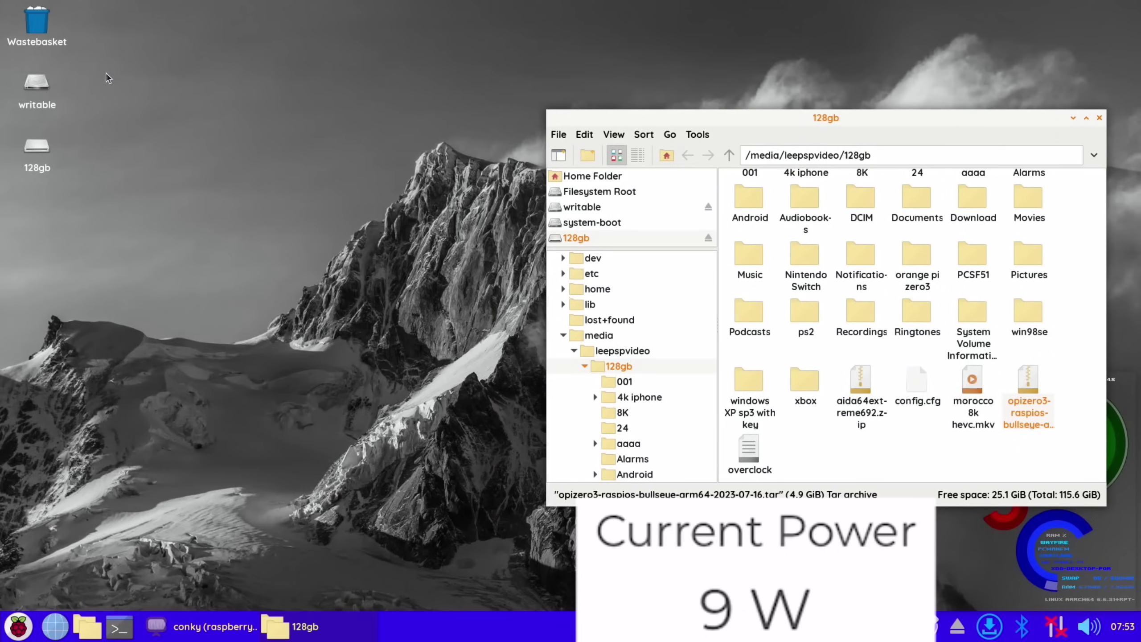
# Empty the Wastebasket, confirming the permanent removal, and close the 128gb file window
pyautogui.rightClick(37, 34)
pyautogui.click(68, 56)
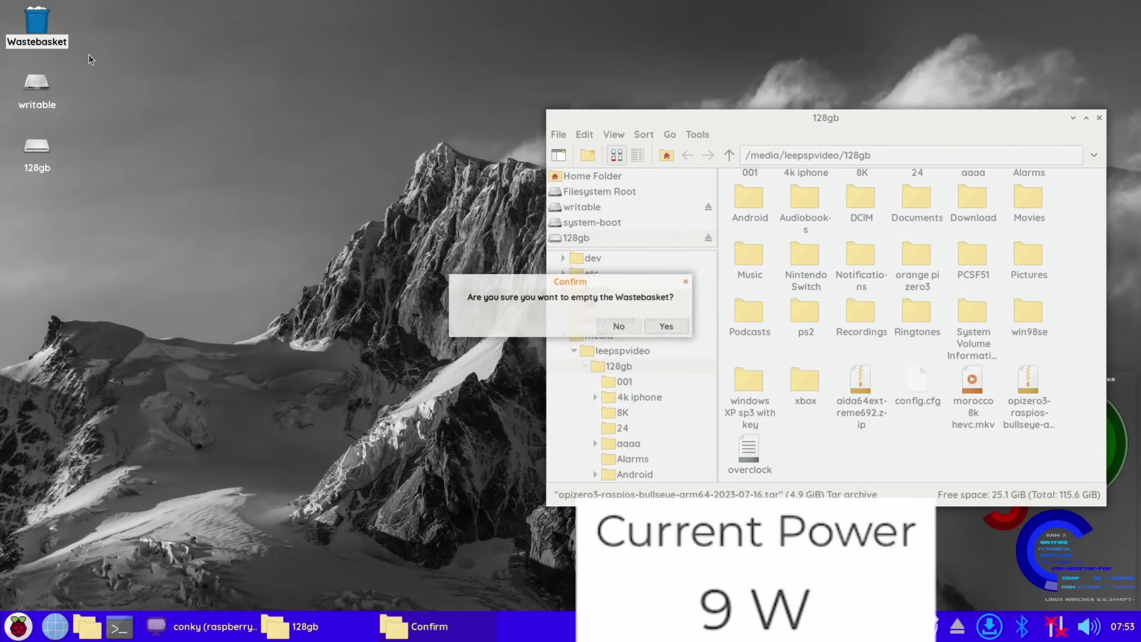
pyautogui.click(677, 329)
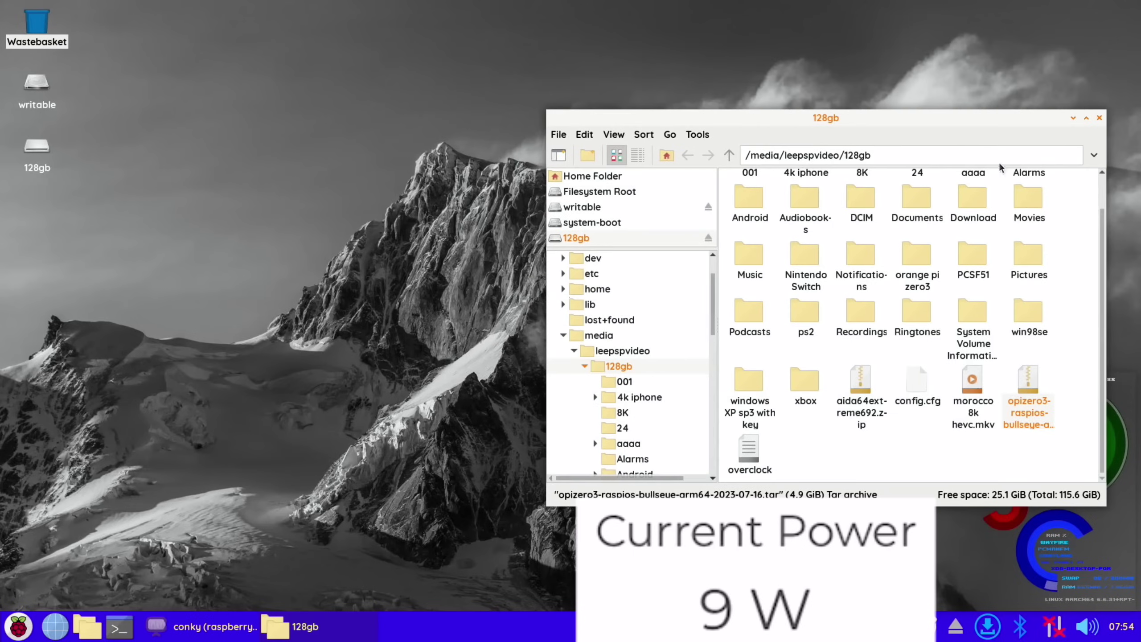
pyautogui.hotkey('ctrl', 'w')
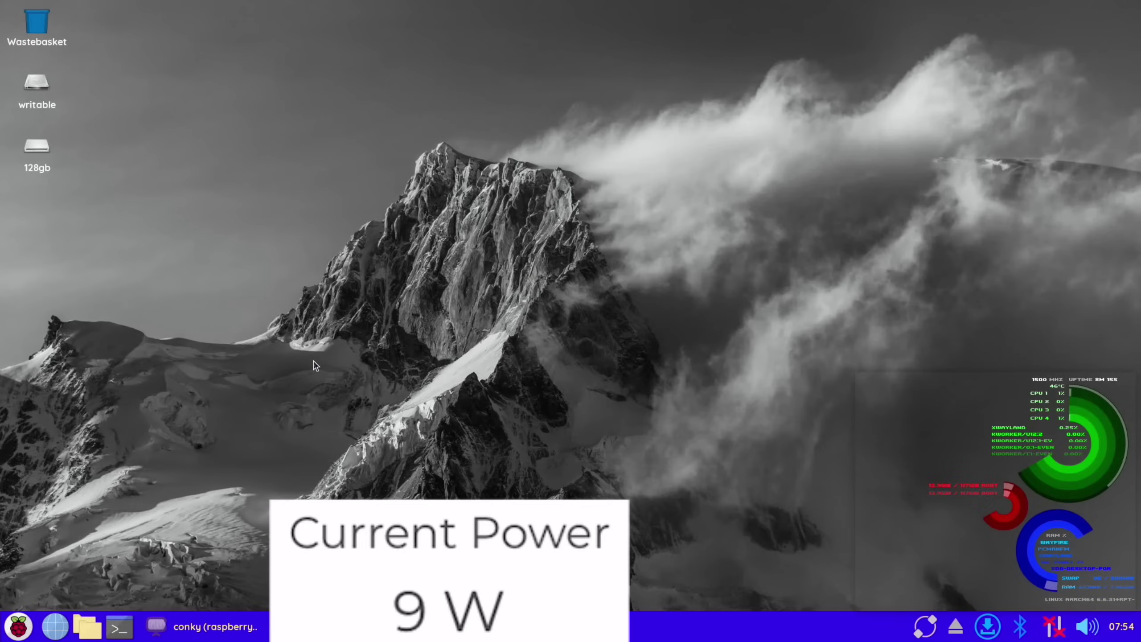
# Try to eject the NE-128 2242 drive that holds the writable and system-boot volumes
pyautogui.click(953, 632)
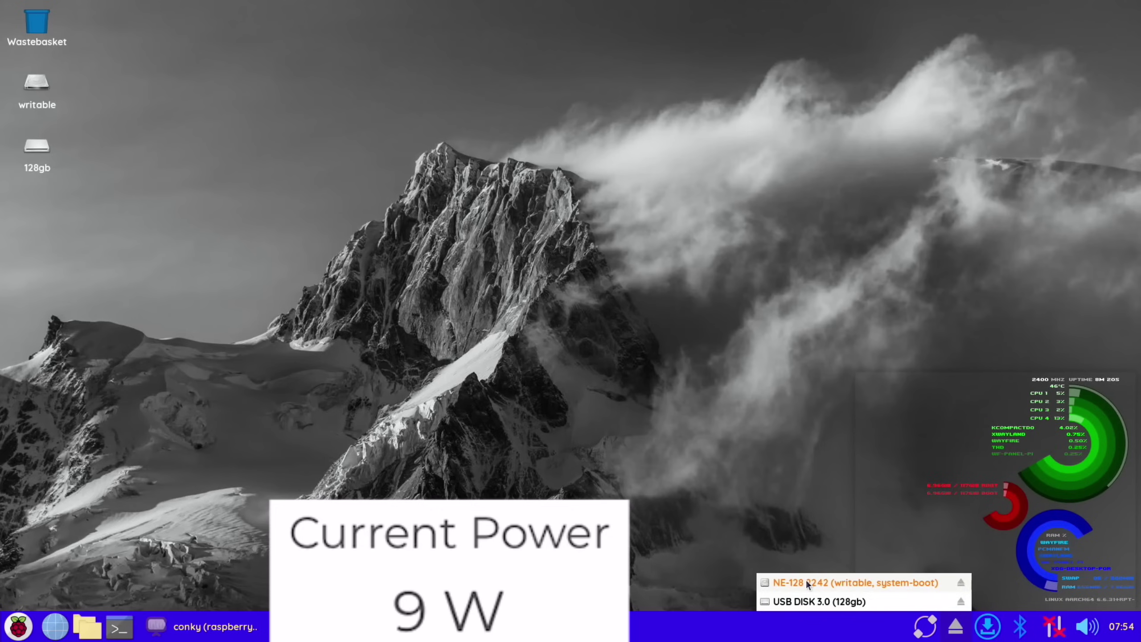
pyautogui.click(960, 585)
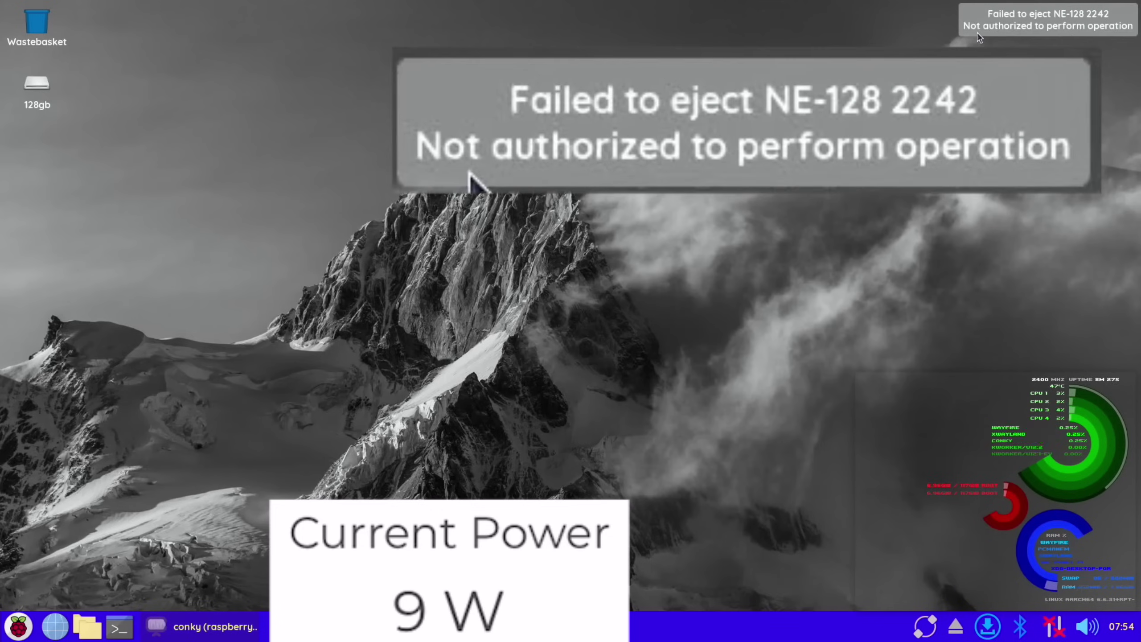
pyautogui.click(955, 626)
pyautogui.click(1078, 602)
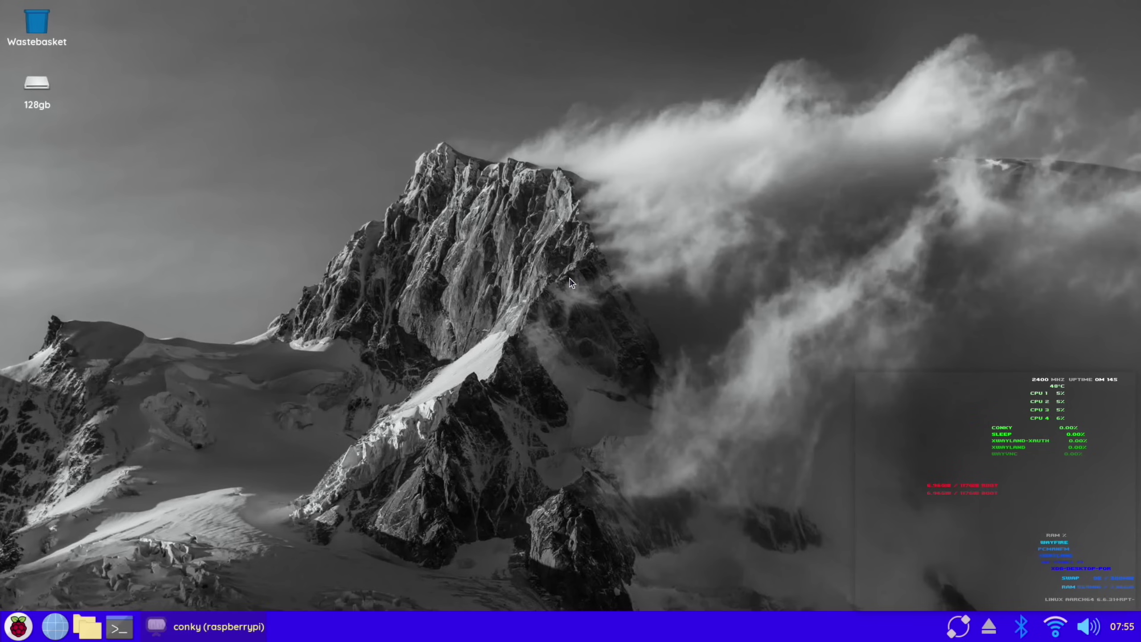
# Run the SD Card Speed Test in Raspberry Pi Diagnostics and show its log
pyautogui.press('super')
pyautogui.write('diag')
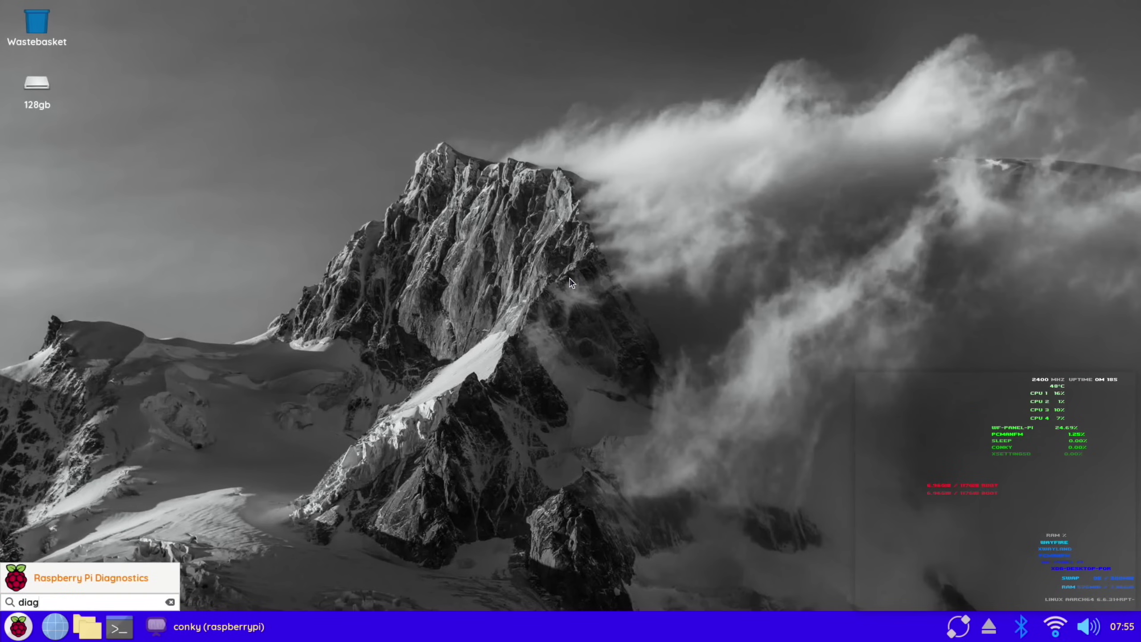
pyautogui.press('Return')
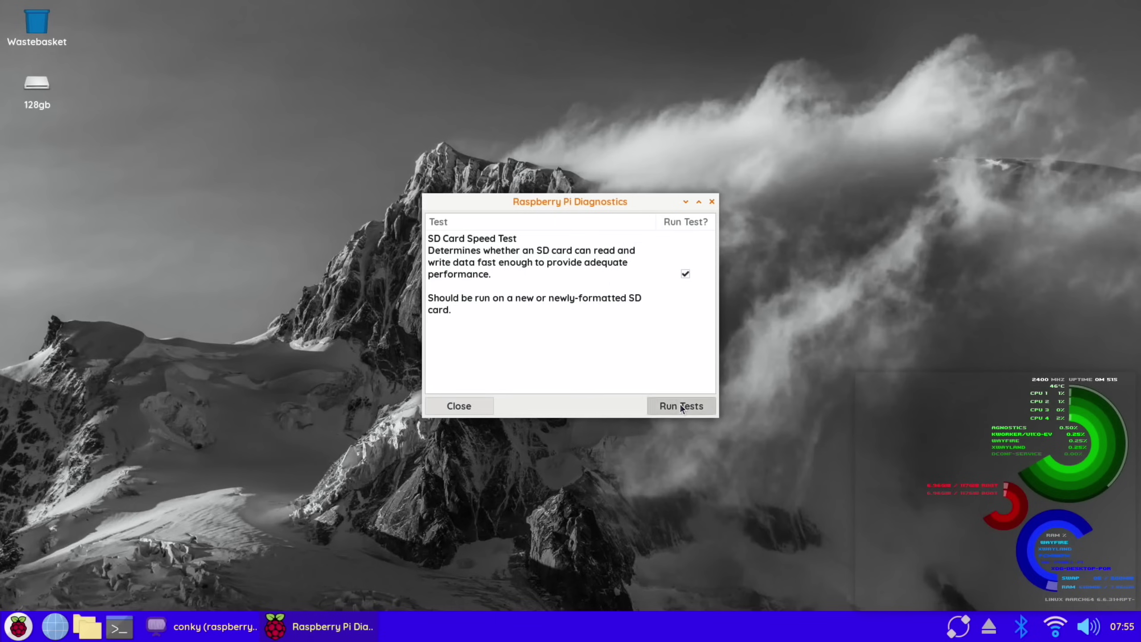
pyautogui.click(681, 406)
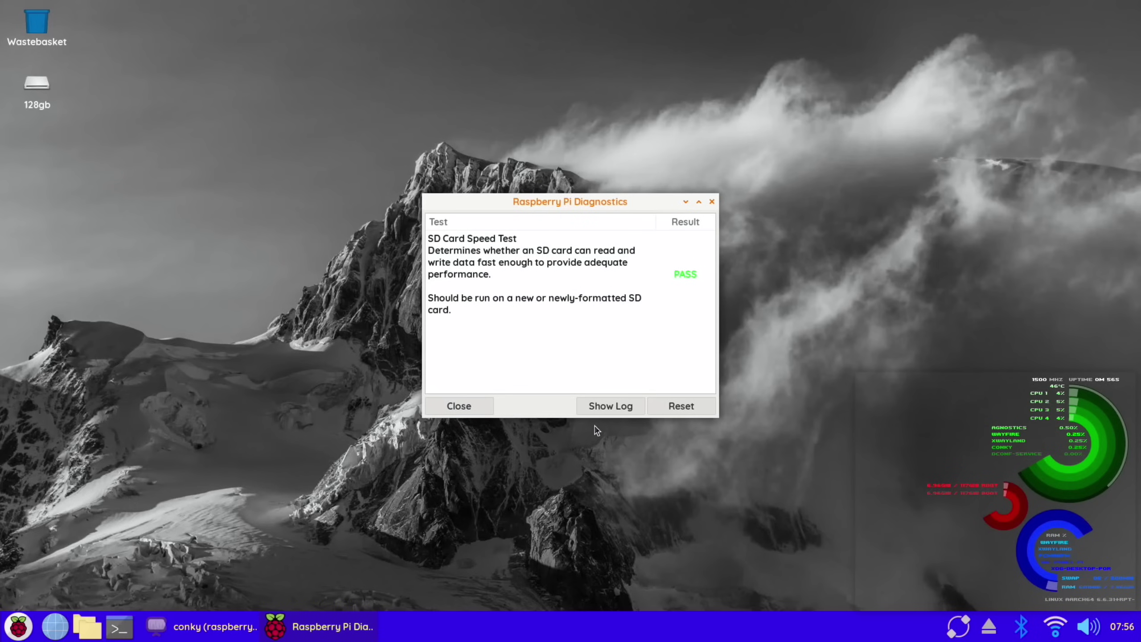
pyautogui.click(598, 406)
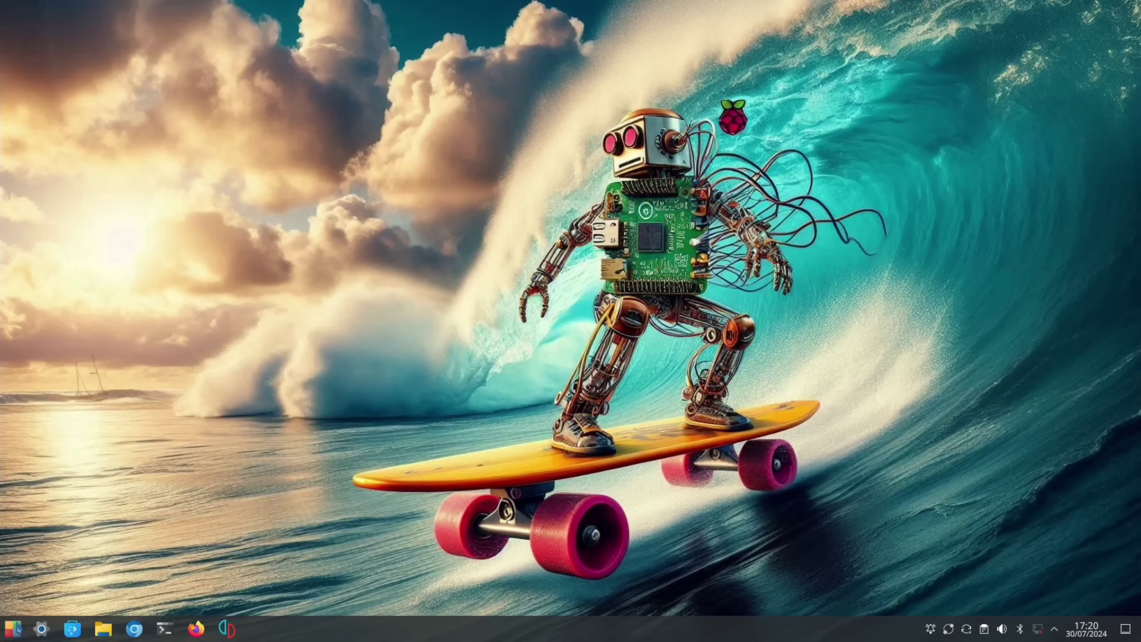
# Open the application launcher on the KDE desktop
pyautogui.click(13, 630)
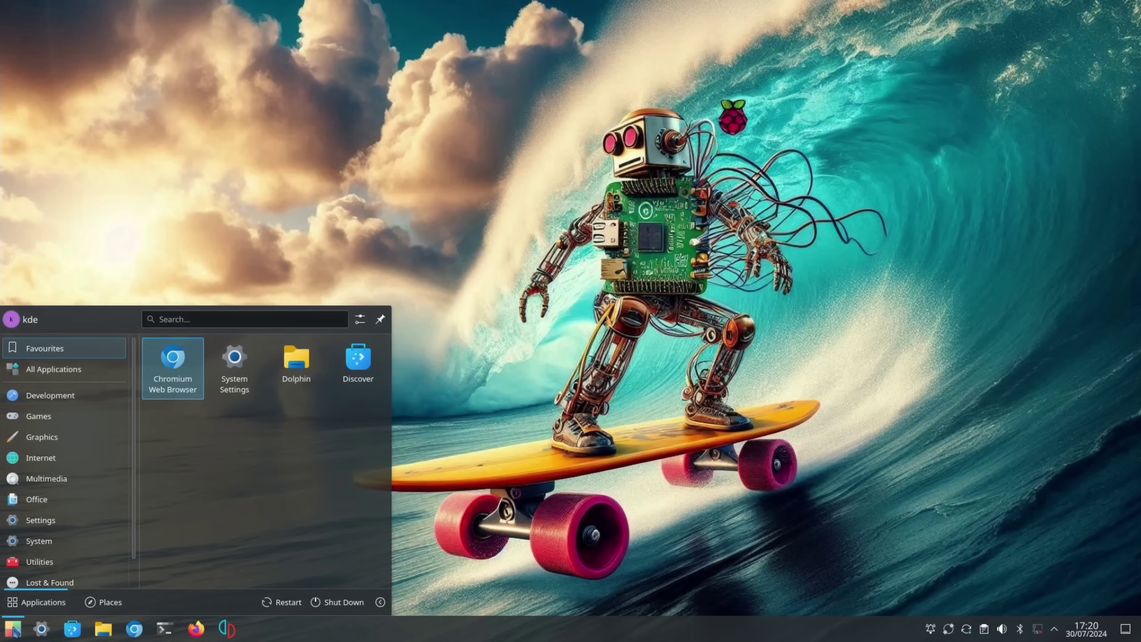